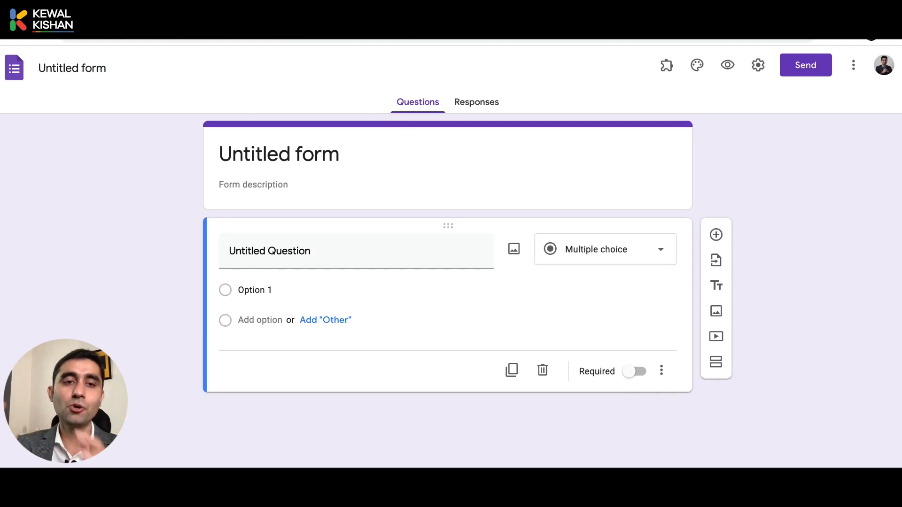
Replace the form title with 'Request a call back'.
{"action": "left_click", "coordinate": [301, 162]}
{"action": "type", "text": "Customer"}
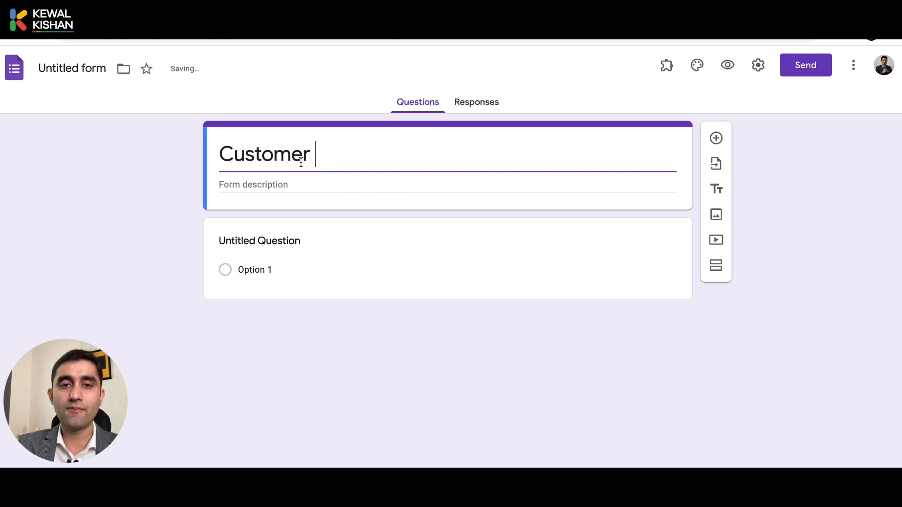
{"action": "key", "text": "ctrl+BackSpace"}
{"action": "type", "text": "Reuq"}
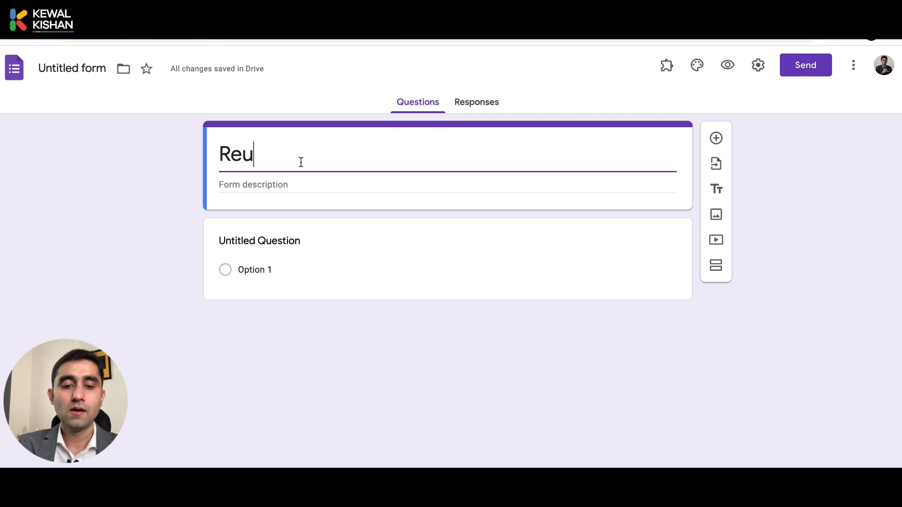
{"action": "key", "text": "BackSpace"}
{"action": "key", "text": "BackSpace"}
{"action": "type", "text": "r"}
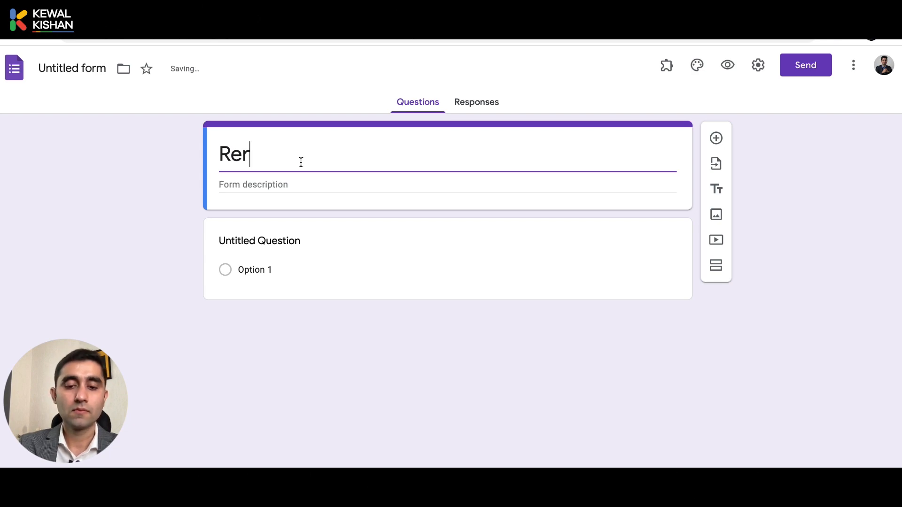
{"action": "key", "text": "BackSpace"}
{"action": "type", "text": "quest a callb"}
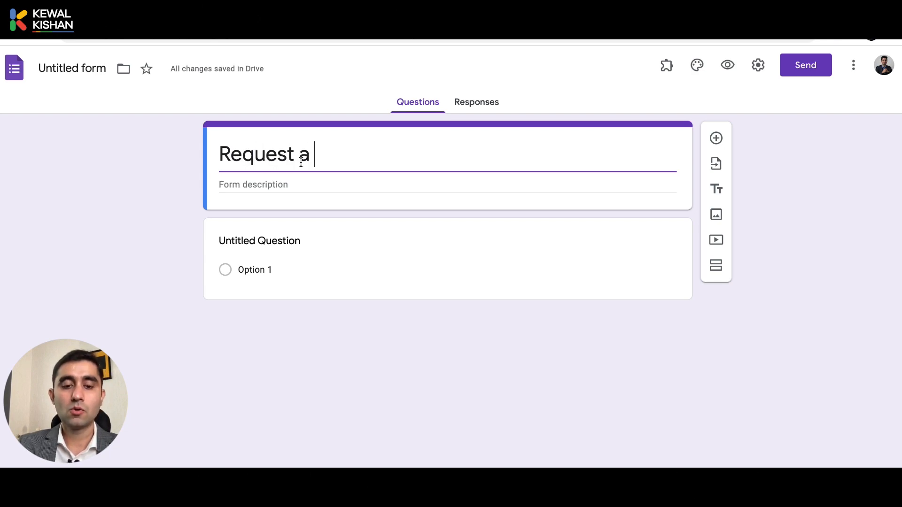
{"action": "key", "text": "BackSpace"}
{"action": "type", "text": "back"}
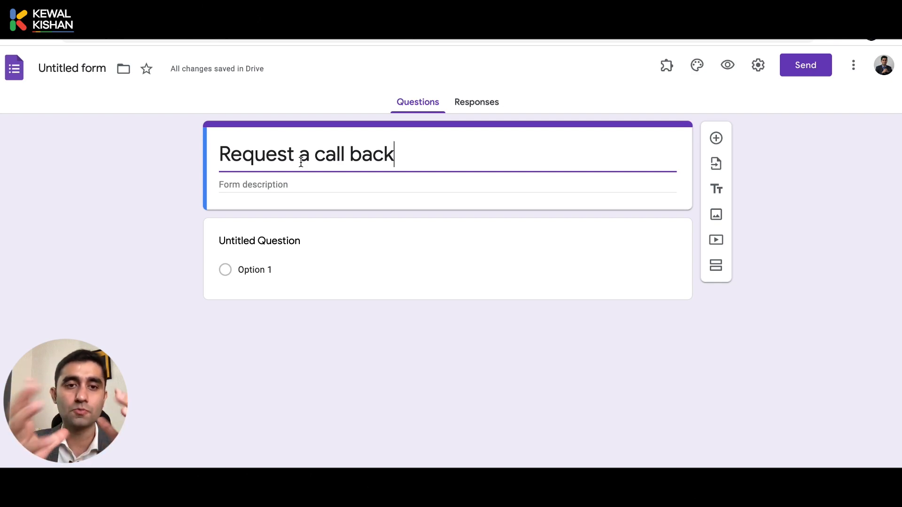
{"action": "left_click", "coordinate": [195, 187]}
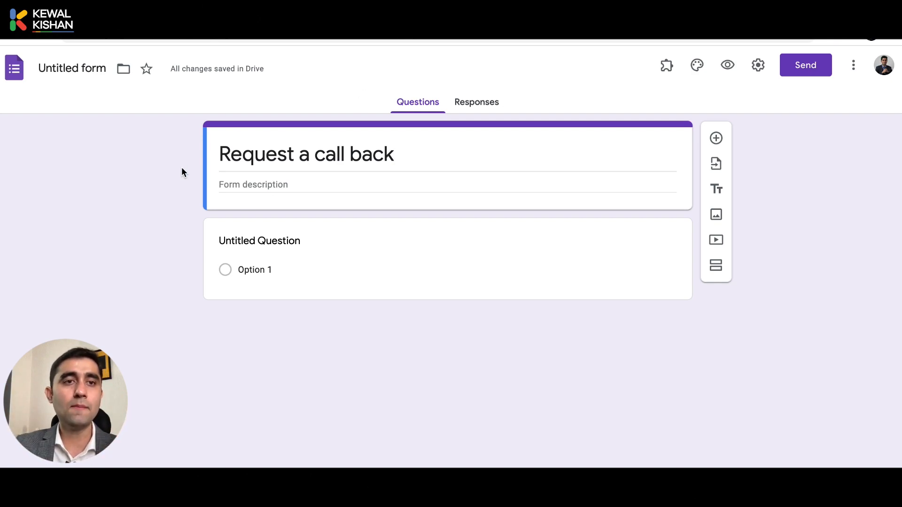
Name the document 'Request a call back' and make the first question a short-answer 'Name'.
{"action": "left_click", "coordinate": [85, 72]}
{"action": "left_click", "coordinate": [113, 150]}
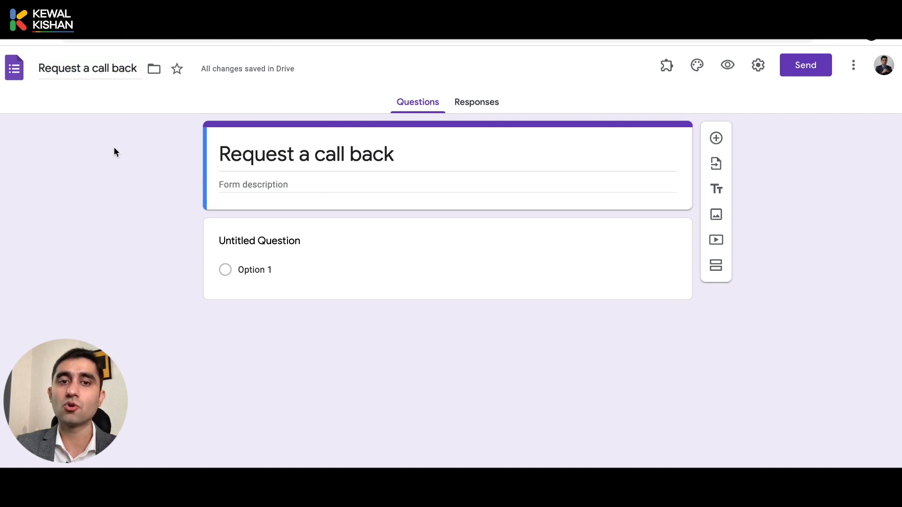
{"action": "left_click", "coordinate": [273, 246]}
{"action": "type", "text": "Nikhil"}
{"action": "key", "text": "ctrl+BackSpace"}
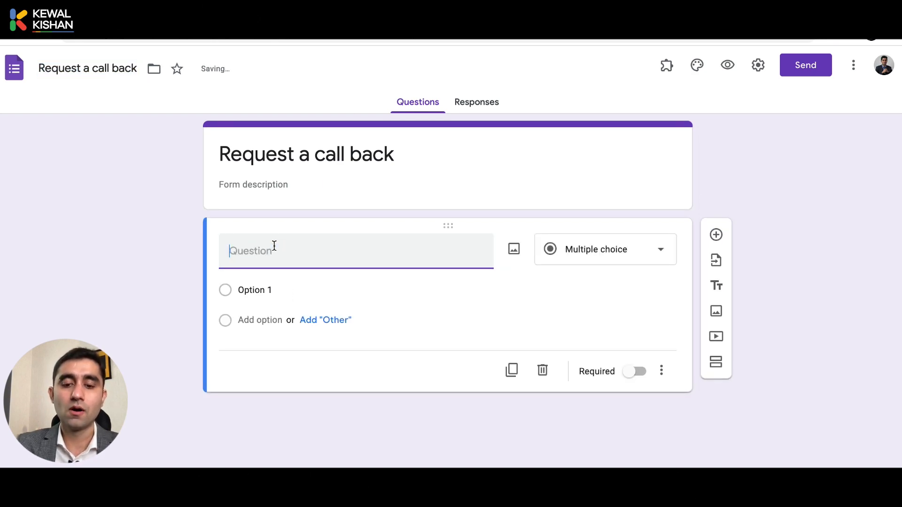
{"action": "type", "text": "Name"}
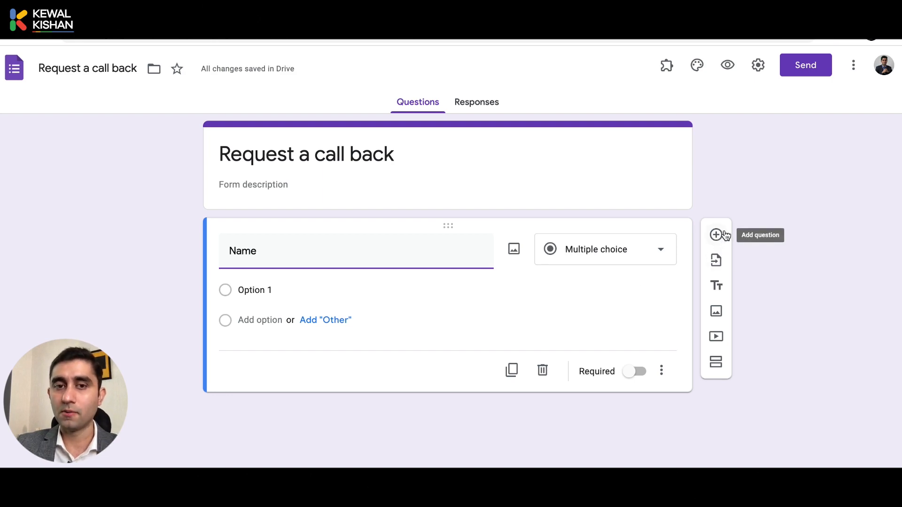
{"action": "left_click", "coordinate": [648, 250]}
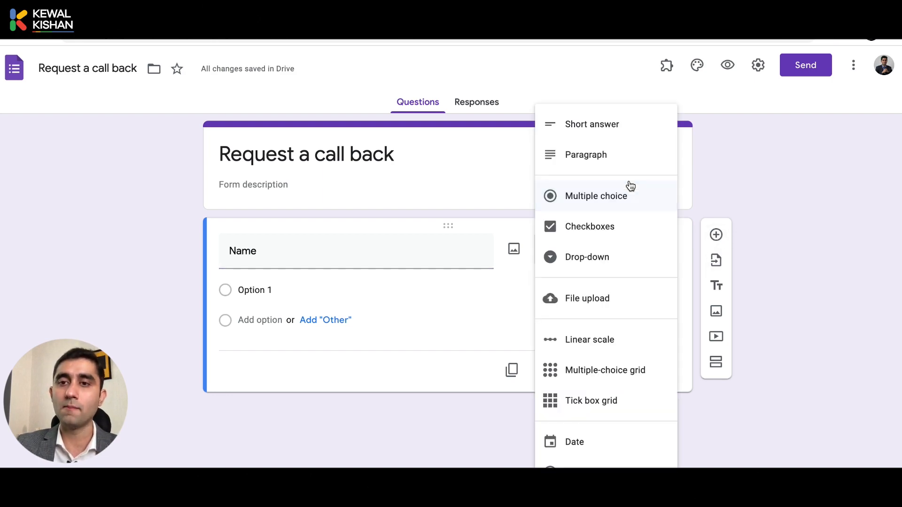
{"action": "left_click", "coordinate": [618, 136]}
Add a second question titled 'Email Address'.
{"action": "left_click", "coordinate": [715, 235]}
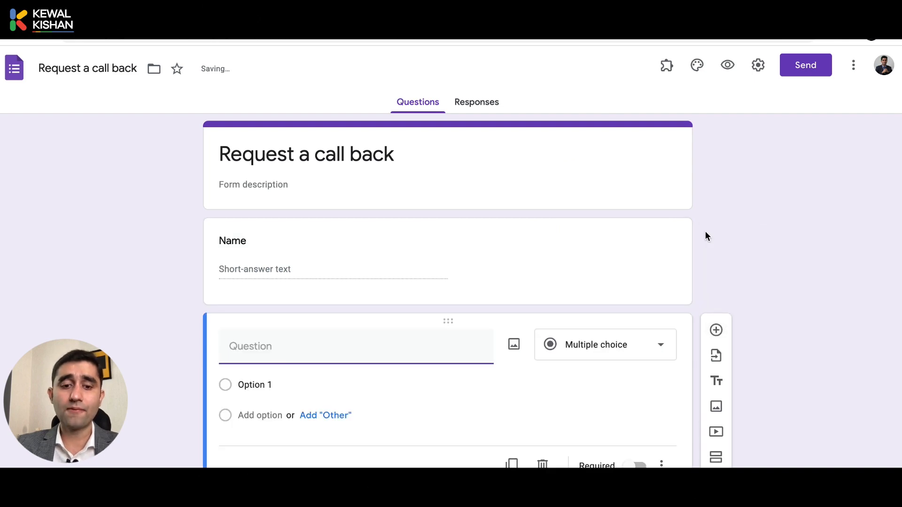
{"action": "type", "text": "Email ADdre"}
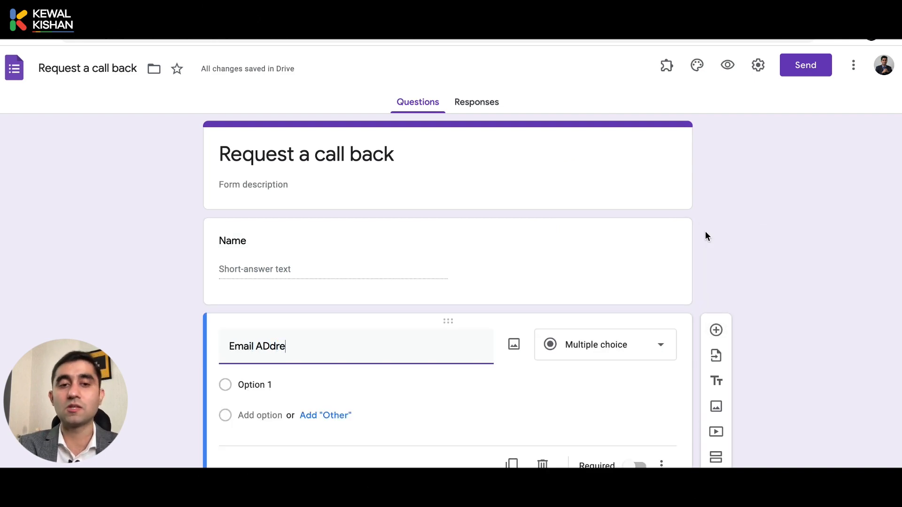
{"action": "type", "text": "s"}
{"action": "key", "text": "BackSpace"}
{"action": "key", "text": "BackSpace"}
{"action": "key", "text": "BackSpace"}
{"action": "key", "text": "BackSpace"}
{"action": "key", "text": "BackSpace"}
{"action": "key", "text": "BackSpace"}
{"action": "type", "text": "Addre"}
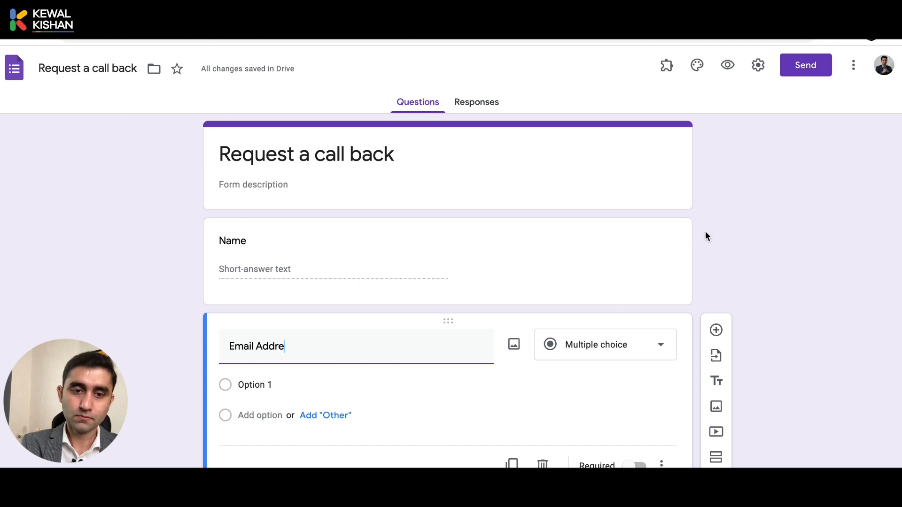
{"action": "type", "text": "ss"}
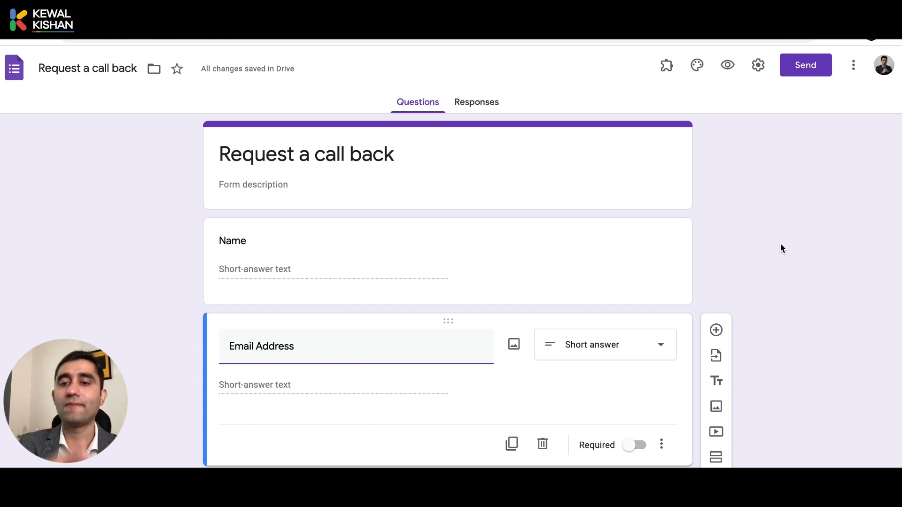
Turn on Required for both the Email Address and Name questions.
{"action": "left_click", "coordinate": [633, 445]}
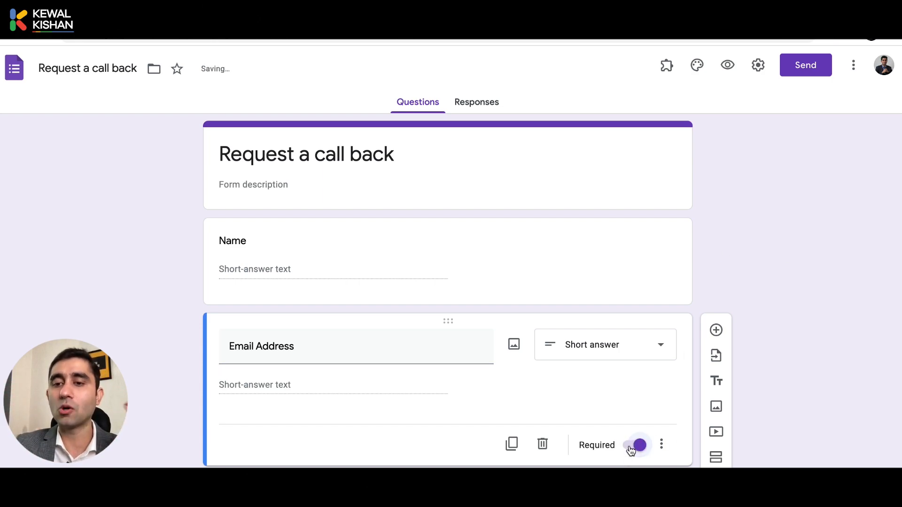
{"action": "left_click", "coordinate": [567, 261]}
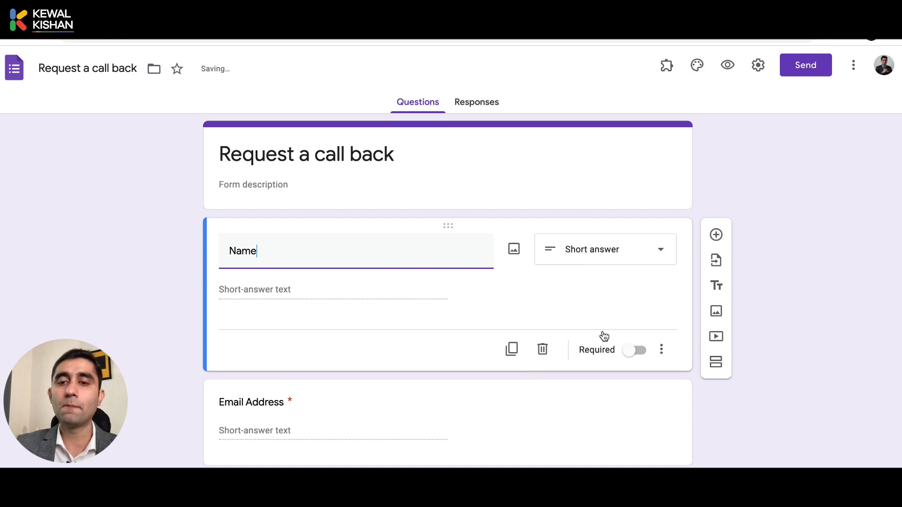
{"action": "left_click", "coordinate": [631, 351]}
{"action": "left_click", "coordinate": [595, 419]}
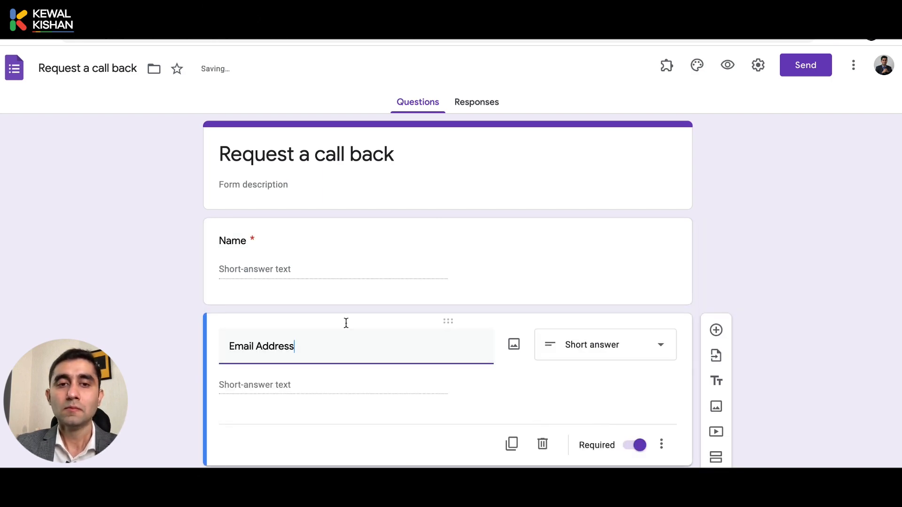
{"action": "double_click", "coordinate": [250, 240]}
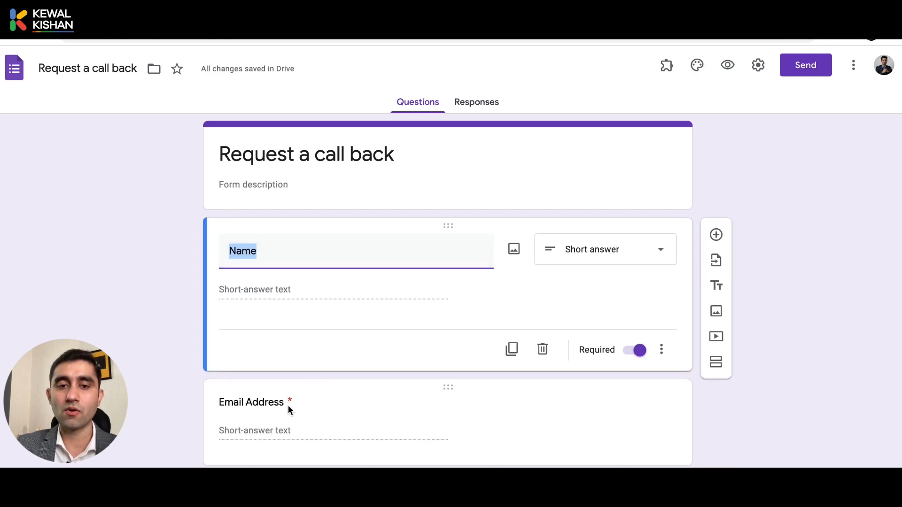
{"action": "left_click", "coordinate": [292, 416]}
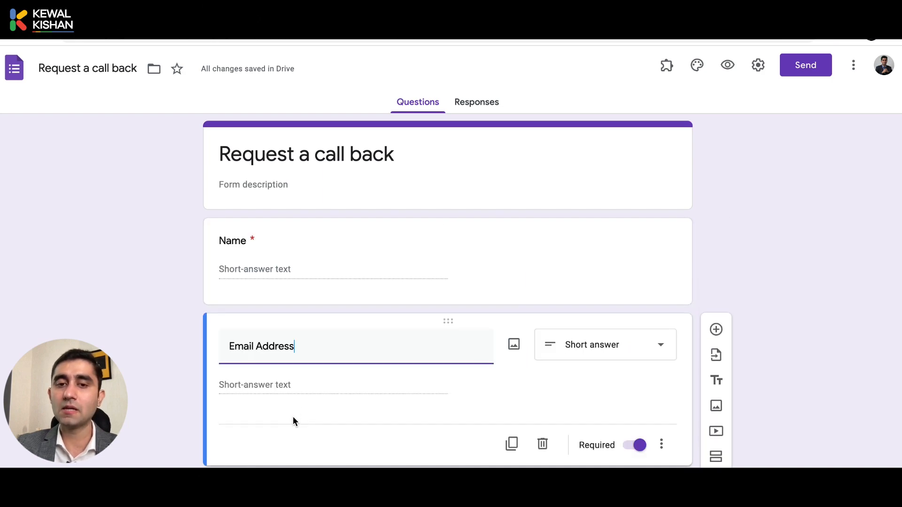
Add Text > Email response validation to the Email Address question.
{"action": "left_click", "coordinate": [663, 444]}
{"action": "left_click", "coordinate": [668, 448]}
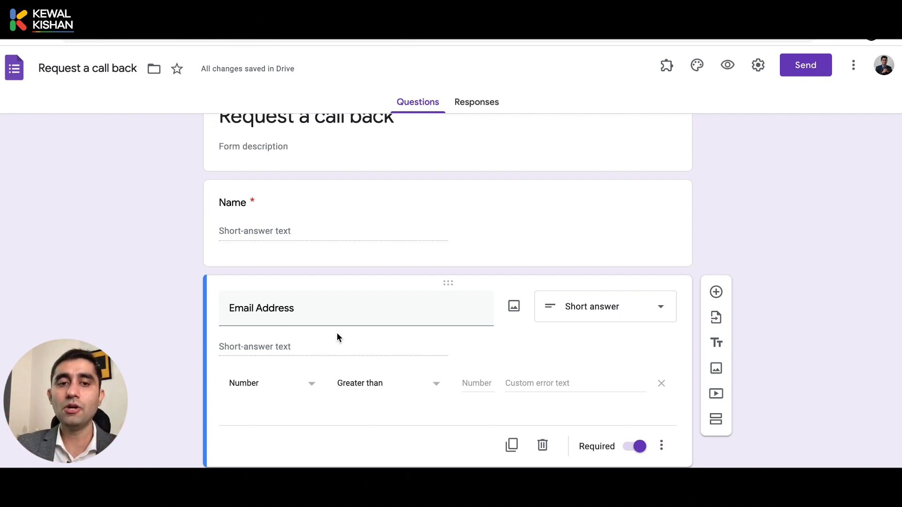
{"action": "left_click", "coordinate": [278, 391]}
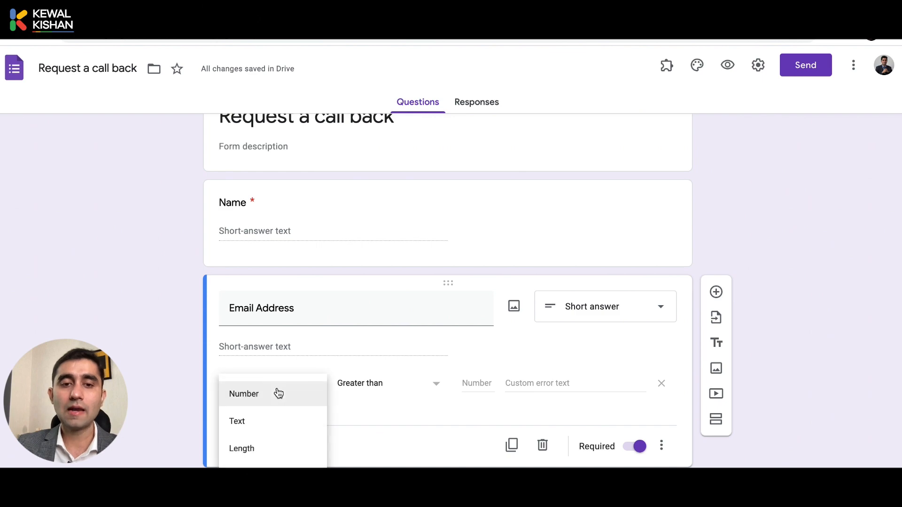
{"action": "left_click", "coordinate": [272, 421]}
{"action": "left_click", "coordinate": [387, 386]}
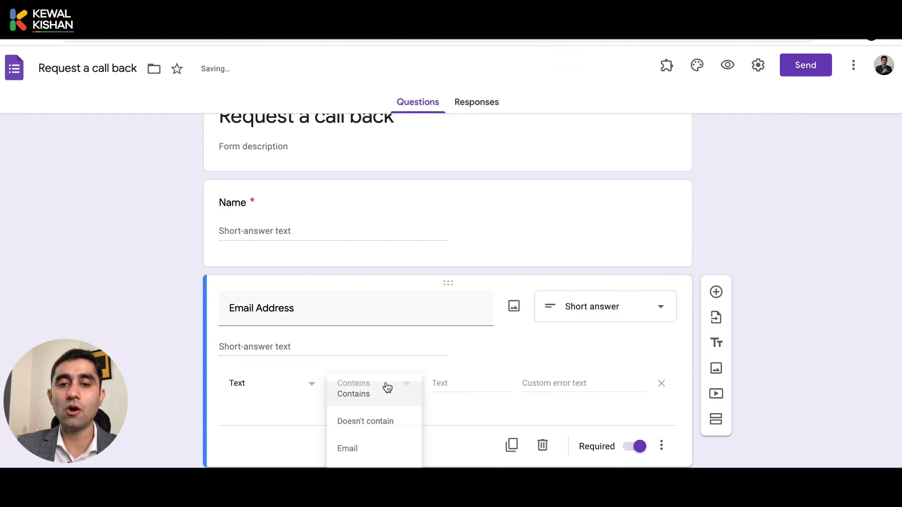
{"action": "left_click", "coordinate": [380, 448]}
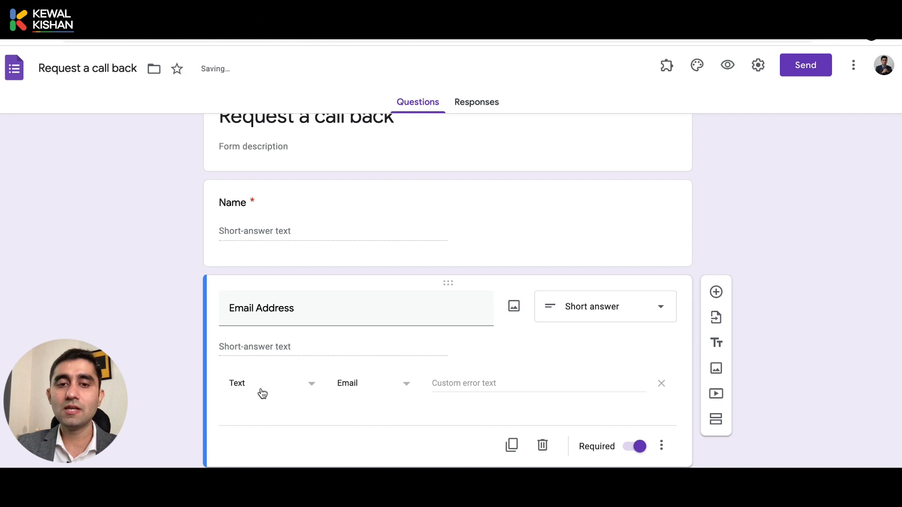
Add a new question below Email Address.
{"action": "left_click", "coordinate": [661, 446]}
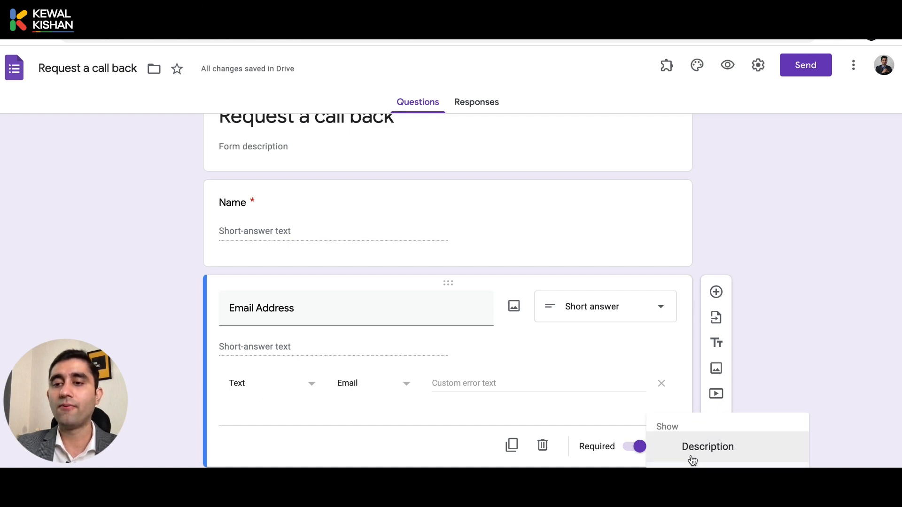
{"action": "left_click", "coordinate": [790, 361]}
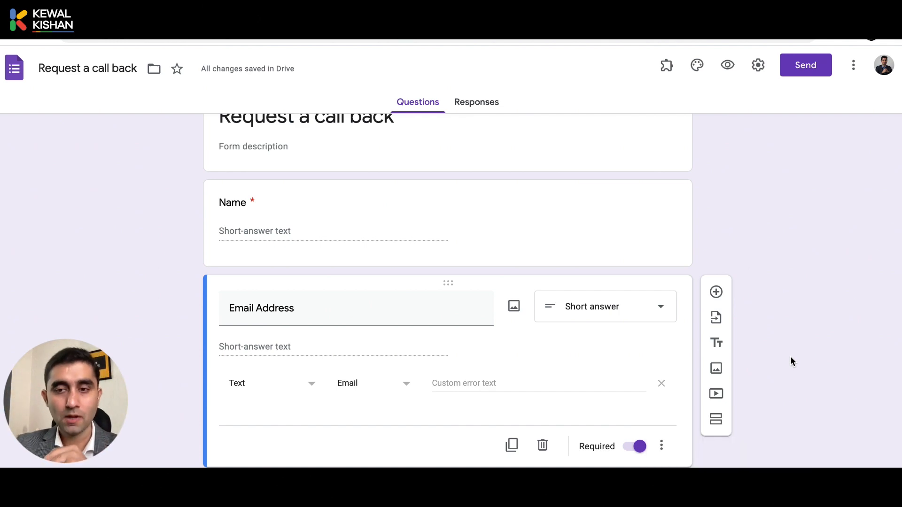
{"action": "left_click", "coordinate": [724, 296]}
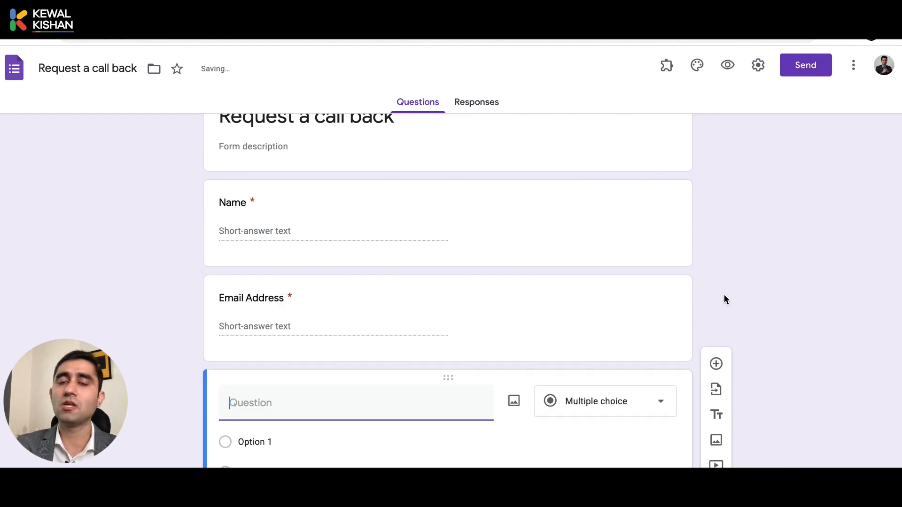
Title the third question 'Which Product/Service are you interested to buy?'.
{"action": "type", "text": "ont"}
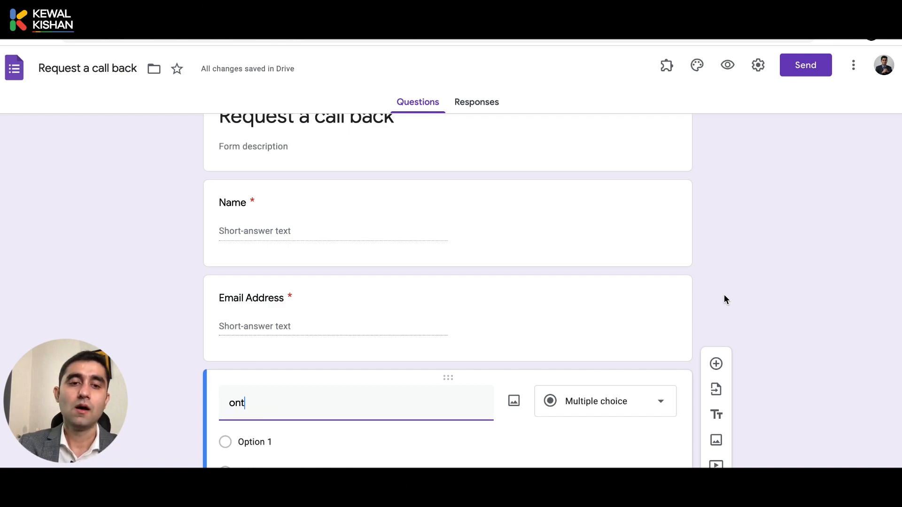
{"action": "key", "text": "BackSpace"}
{"action": "key", "text": "BackSpace"}
{"action": "key", "text": "BackSpace"}
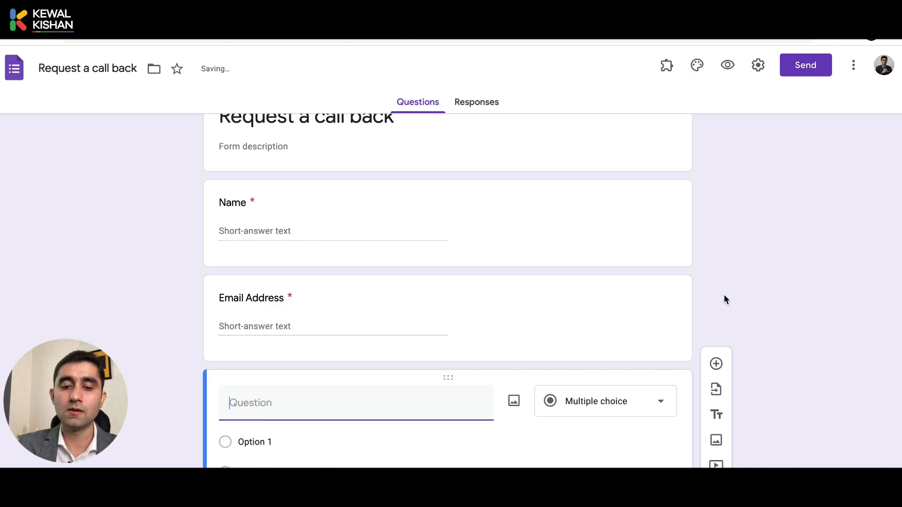
{"action": "type", "text": "Wh"}
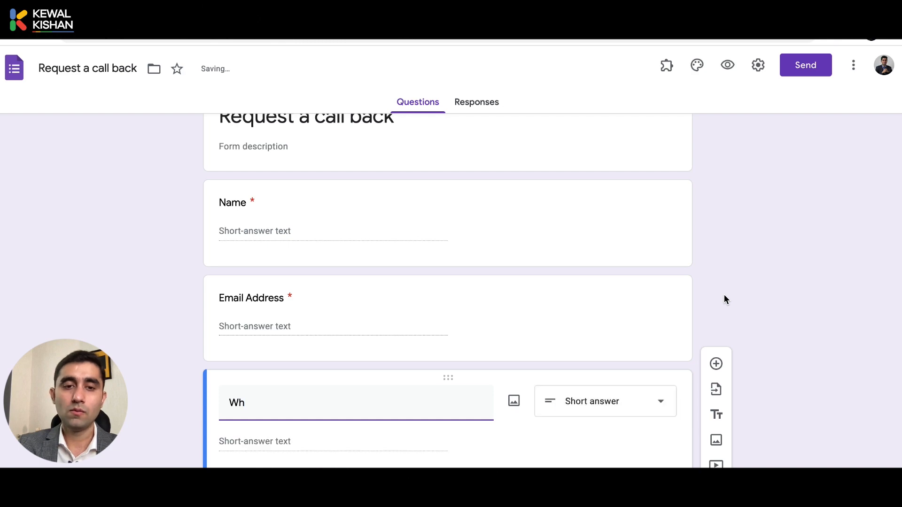
{"action": "type", "text": "ich Prod"}
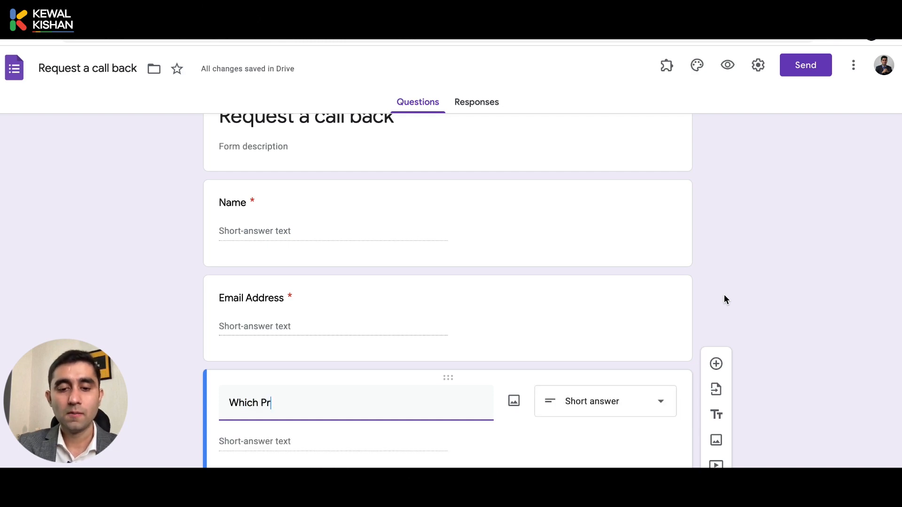
{"action": "key", "text": "BackSpace"}
{"action": "key", "text": "BackSpace"}
{"action": "type", "text": "i"}
{"action": "type", "text": "ocuyt"}
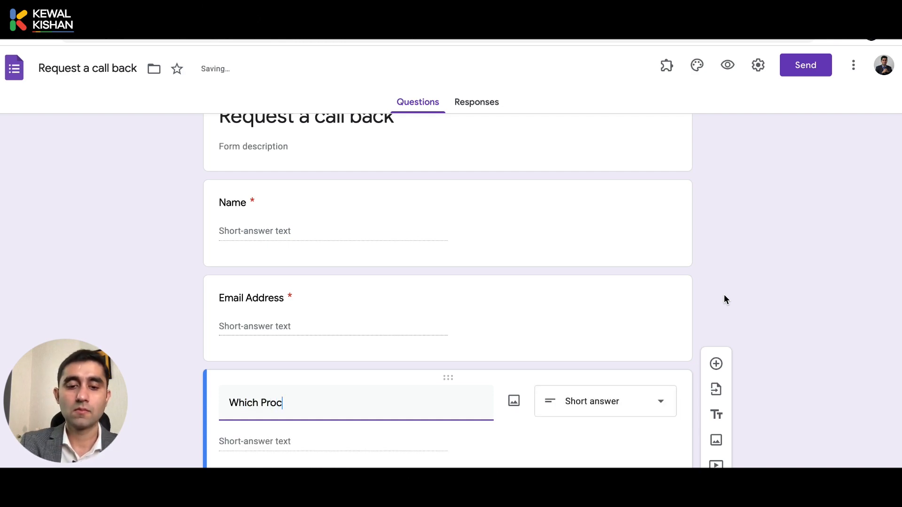
{"action": "key", "text": "BackSpace"}
{"action": "key", "text": "BackSpace"}
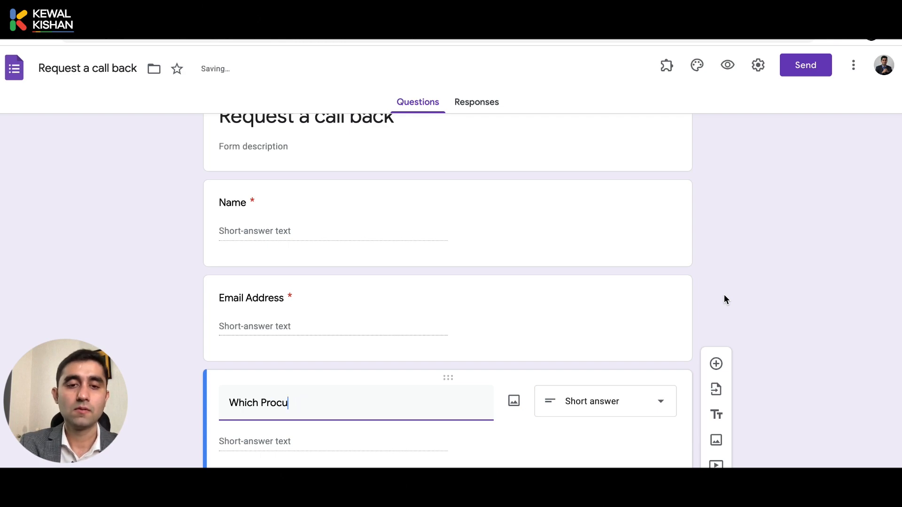
{"action": "key", "text": "BackSpace"}
{"action": "key", "text": "BackSpace"}
{"action": "type", "text": "duct"}
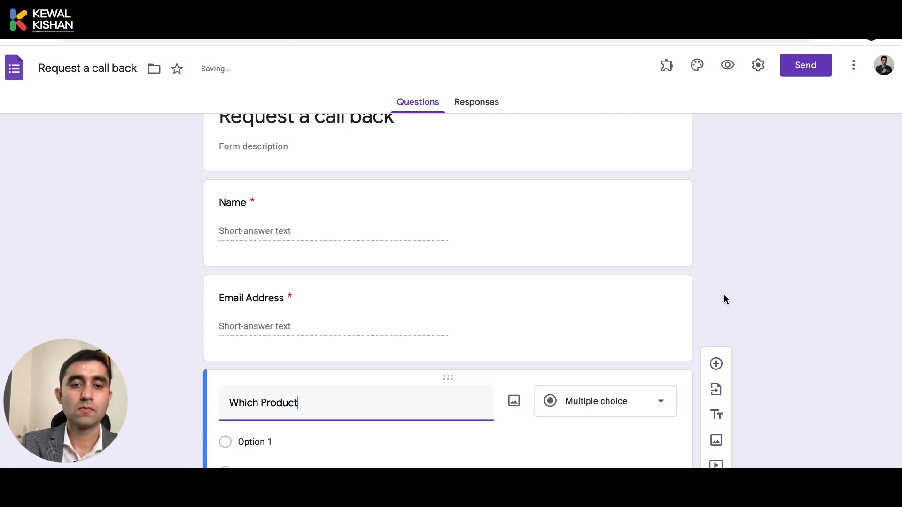
{"action": "type", "text": "/Service"}
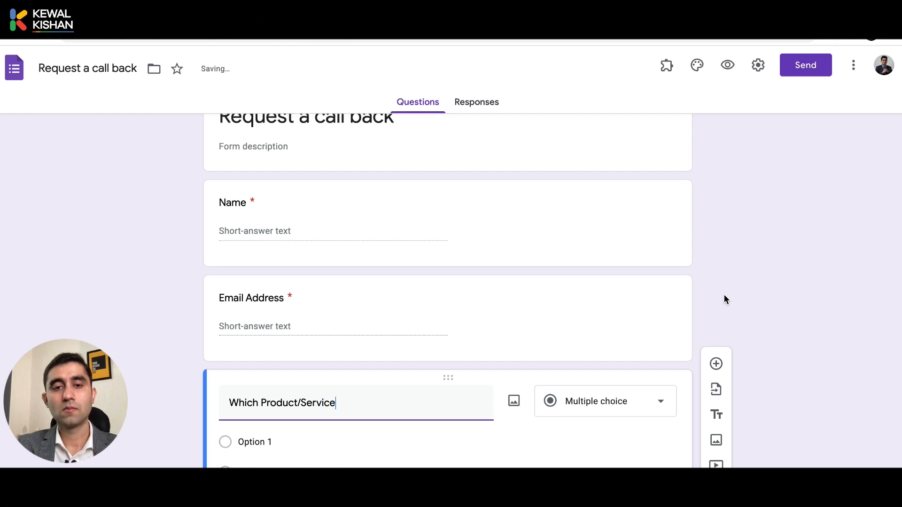
{"action": "type", "text": " are you intere"}
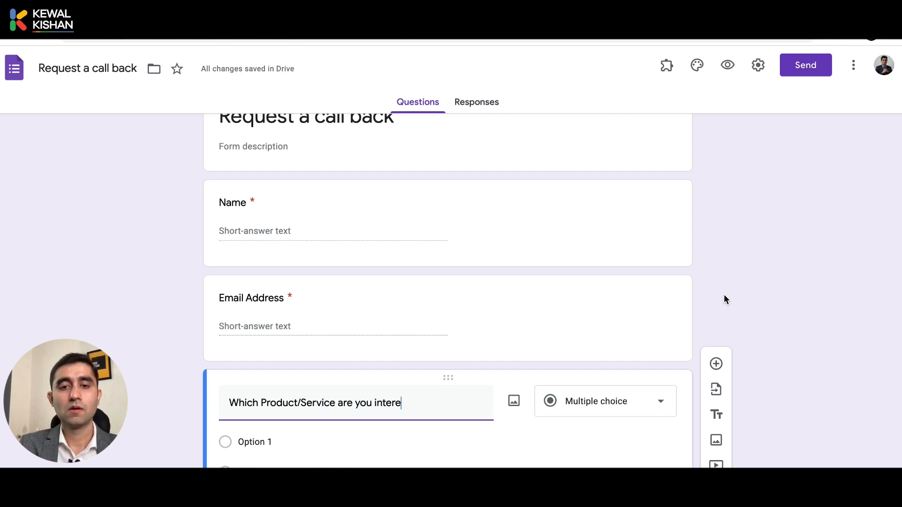
{"action": "type", "text": "sete"}
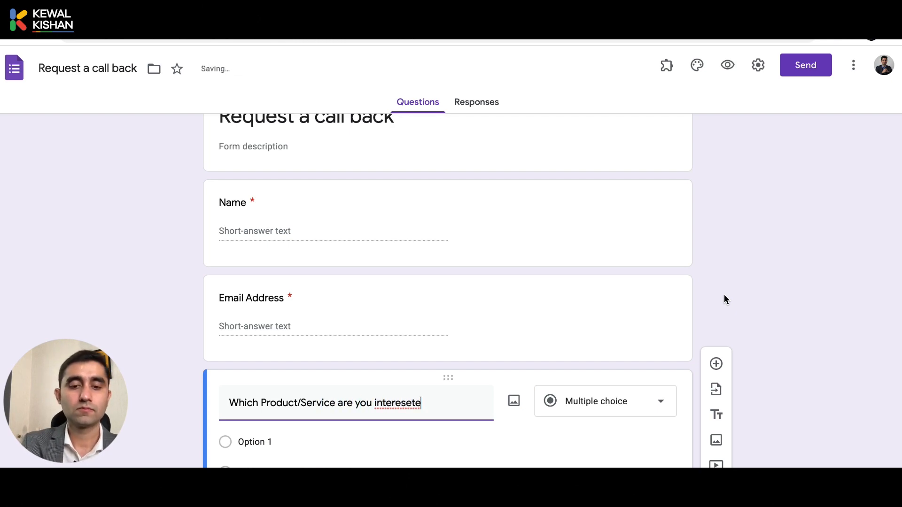
{"action": "key", "text": "BackSpace"}
{"action": "key", "text": "BackSpace"}
{"action": "key", "text": "BackSpace"}
{"action": "type", "text": "ted "}
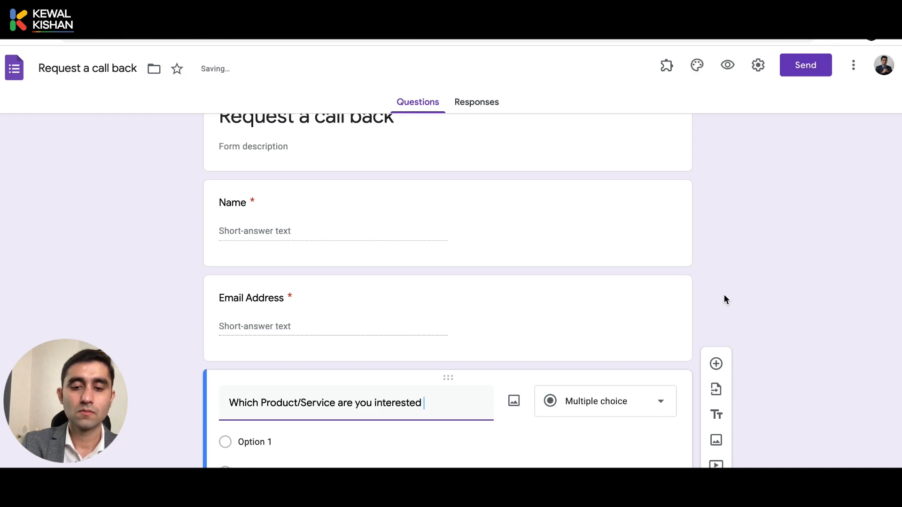
{"action": "type", "text": "to buy?"}
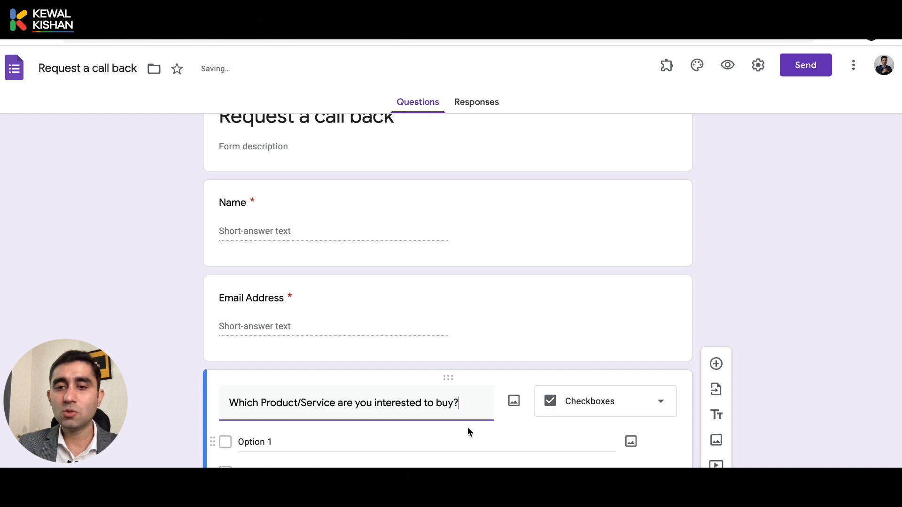
Add options LED TVs, ACs, LIFE INSURANCE and HEALTH INSURANCE, plus an Other choice.
{"action": "scroll", "coordinate": [467, 427], "scroll_direction": "down", "scroll_amount": 1}
{"action": "left_click", "coordinate": [358, 385]}
{"action": "type", "text": "L"}
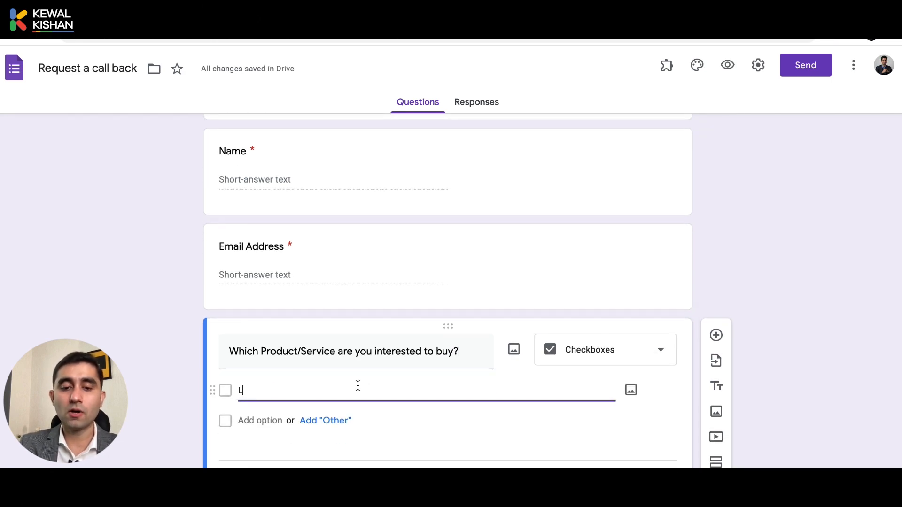
{"action": "type", "text": "ED TVs"}
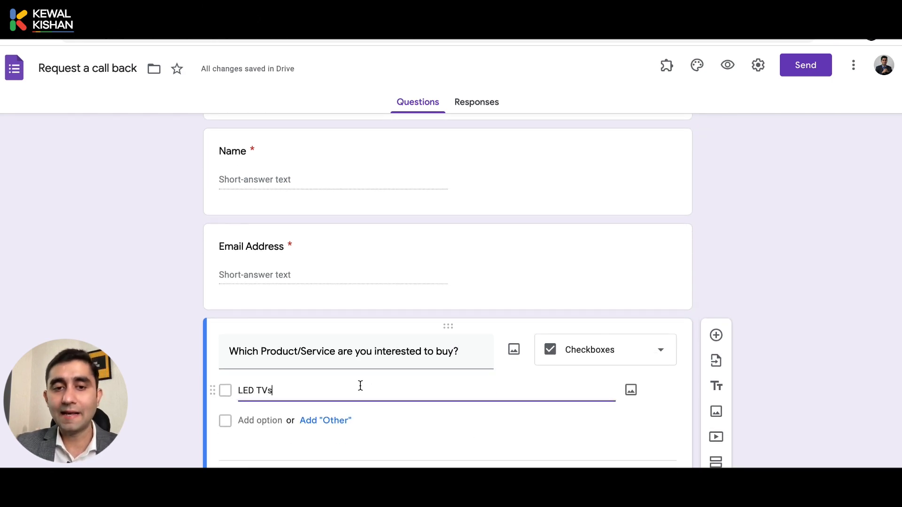
{"action": "left_click", "coordinate": [340, 420]}
{"action": "left_click", "coordinate": [269, 451]}
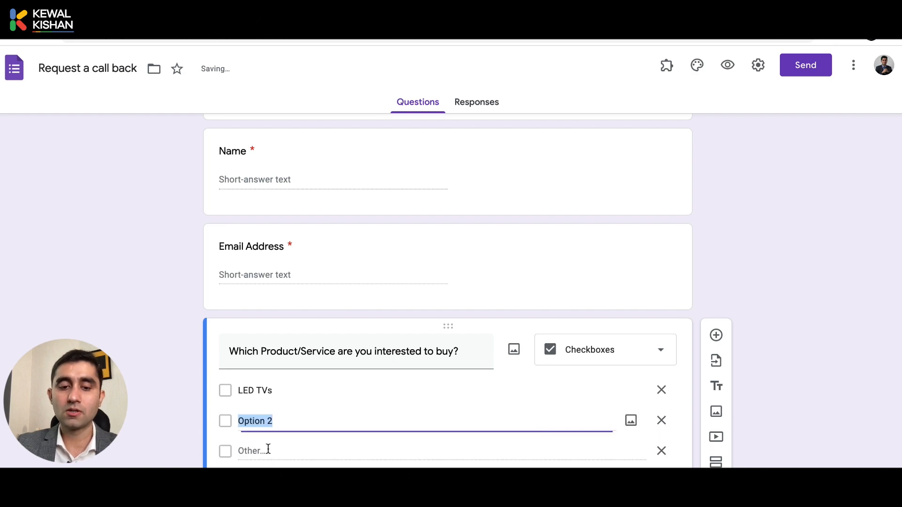
{"action": "type", "text": "AVCs"}
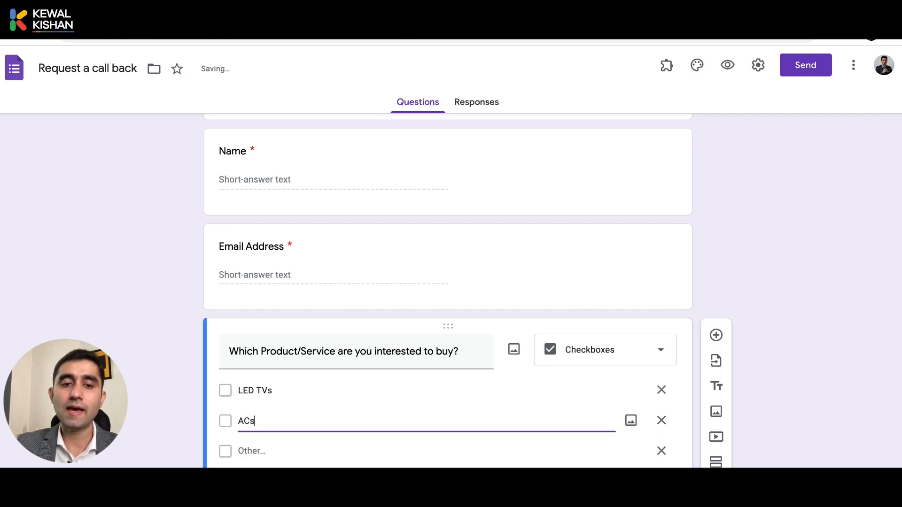
{"action": "left_click", "coordinate": [268, 449]}
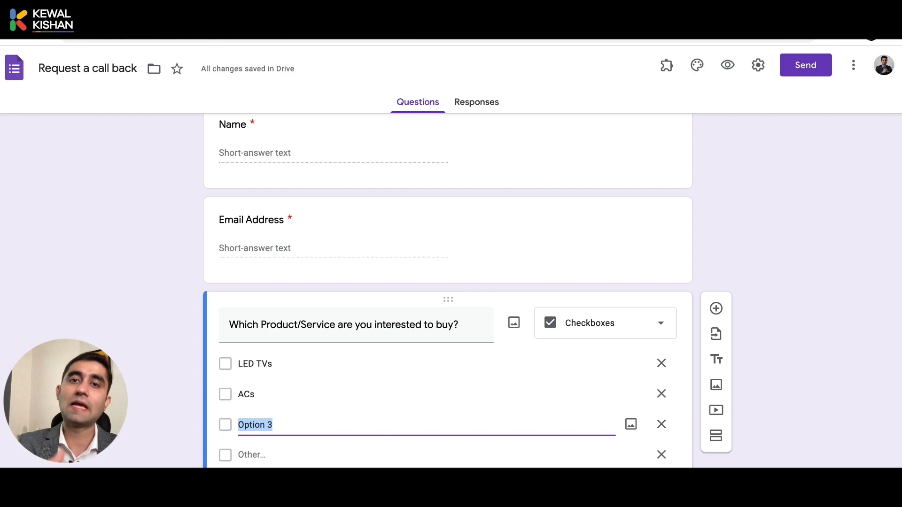
{"action": "type", "text": "LIFE "}
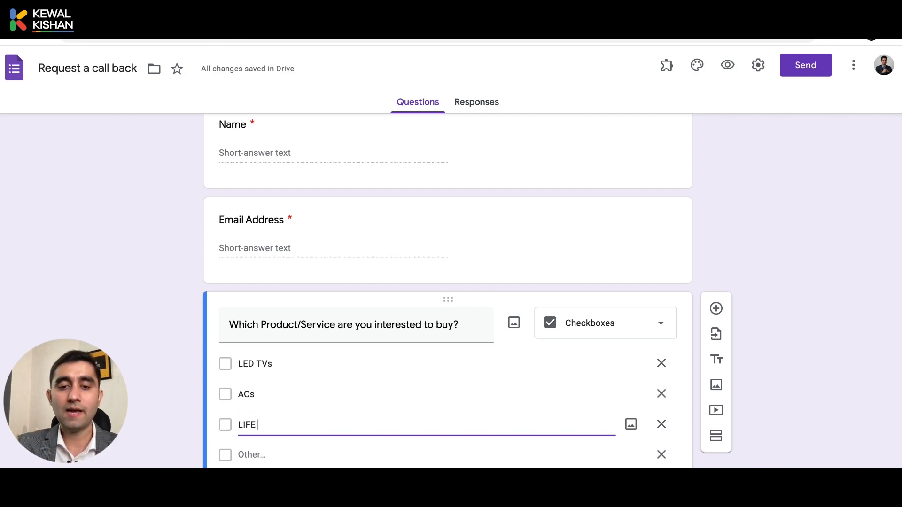
{"action": "type", "text": "INSU"}
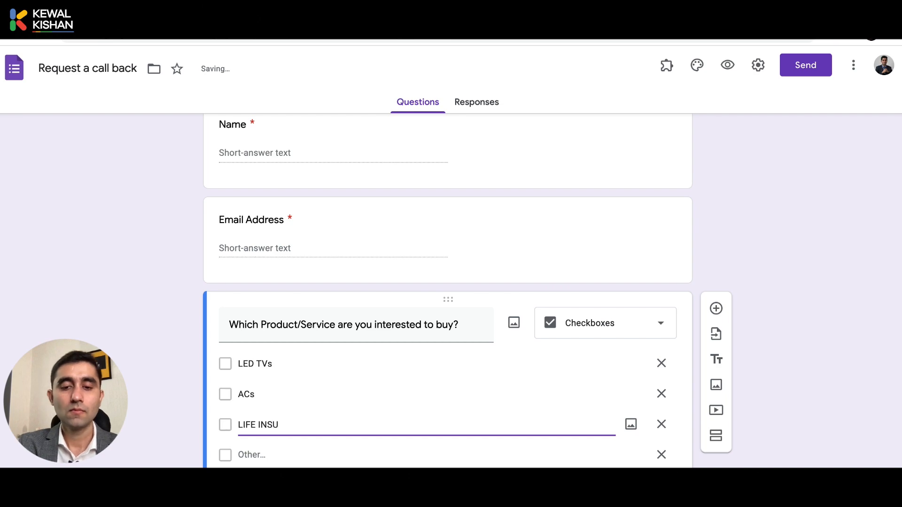
{"action": "key", "text": "BackSpace"}
{"action": "key", "text": "BackSpace"}
{"action": "key", "text": "BackSpace"}
{"action": "key", "text": "BackSpace"}
{"action": "type", "text": "insurance"}
{"action": "key", "text": "ctrl+shift+Left"}
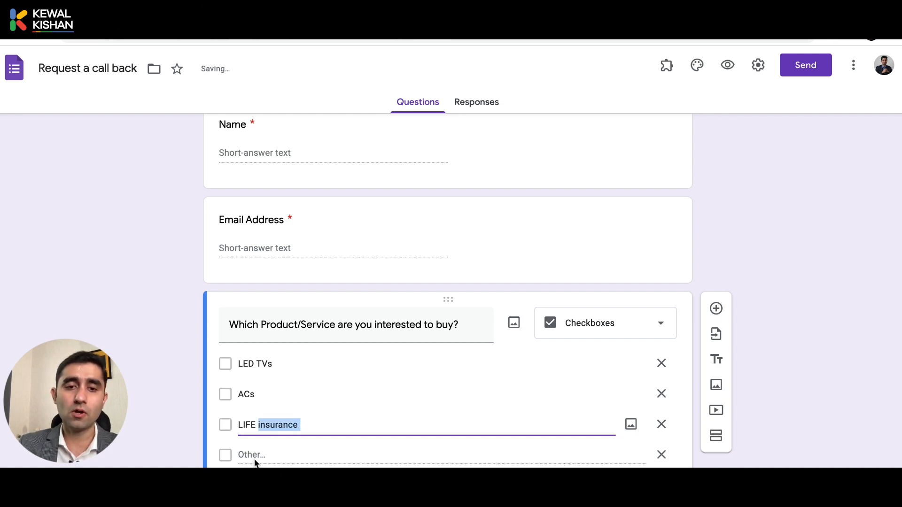
{"action": "type", "text": "INSURANCE"}
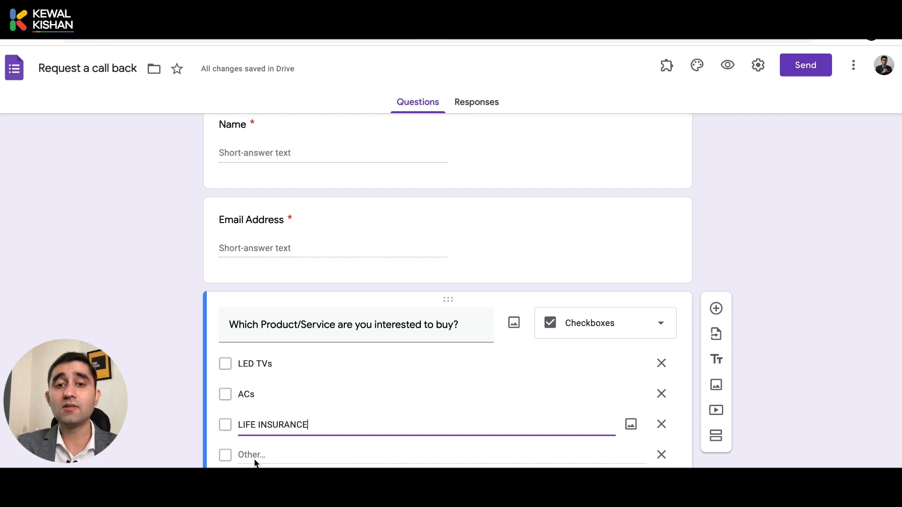
{"action": "key", "text": "Return"}
{"action": "type", "text": "H"}
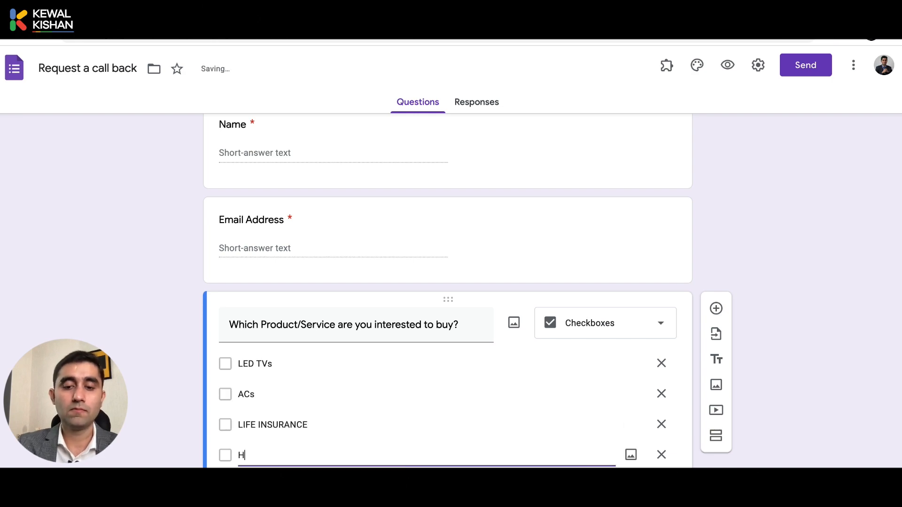
{"action": "type", "text": "EALTH INSURANCE"}
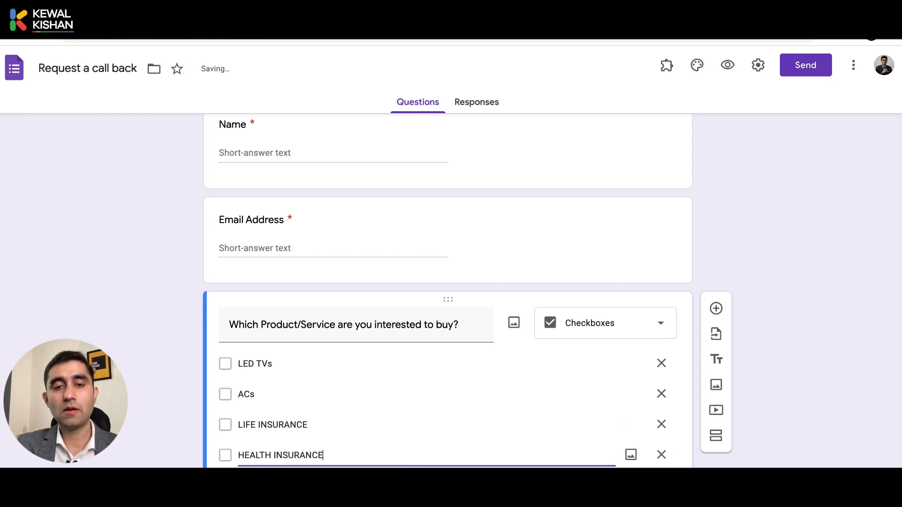
Add a fifth option, WEBSITE DEVELOPMENT.
{"action": "scroll", "coordinate": [448, 292], "scroll_direction": "down", "scroll_amount": 1}
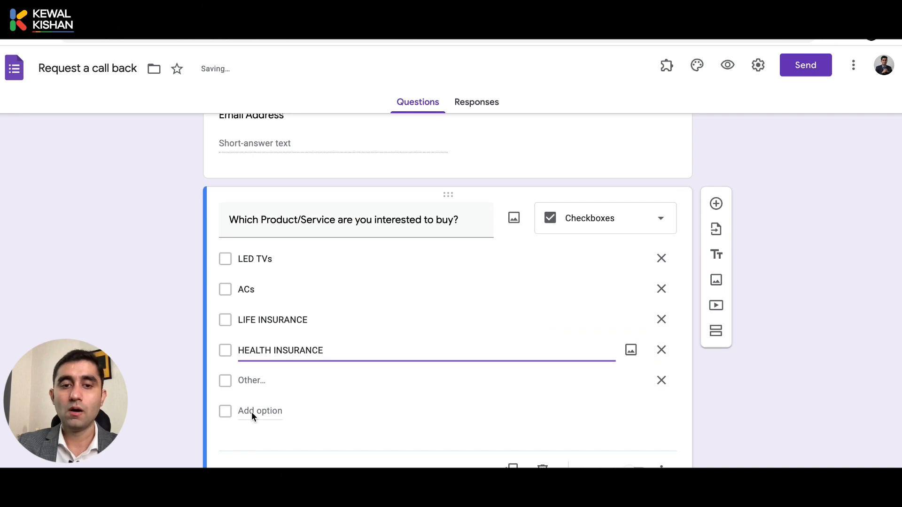
{"action": "left_click", "coordinate": [252, 411]}
{"action": "type", "text": "WEN"}
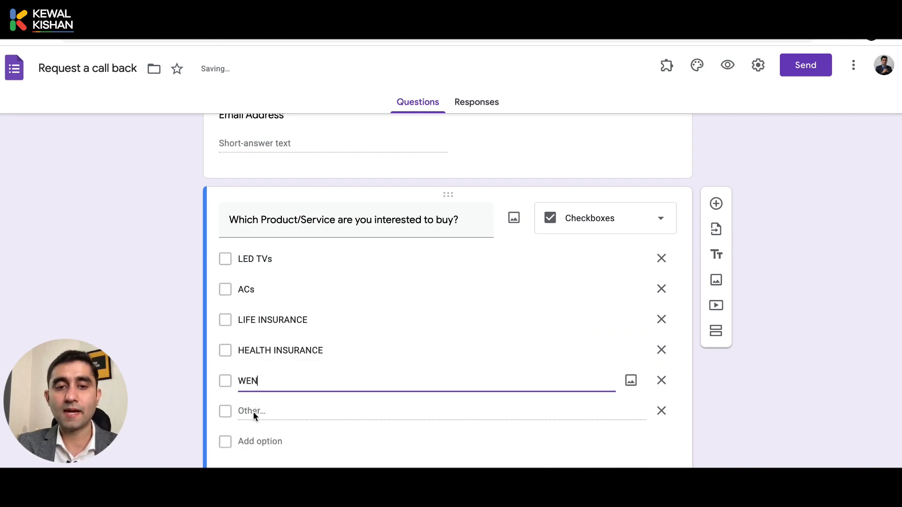
{"action": "key", "text": "BackSpace"}
{"action": "type", "text": "BSITE DEVELOPMENT"}
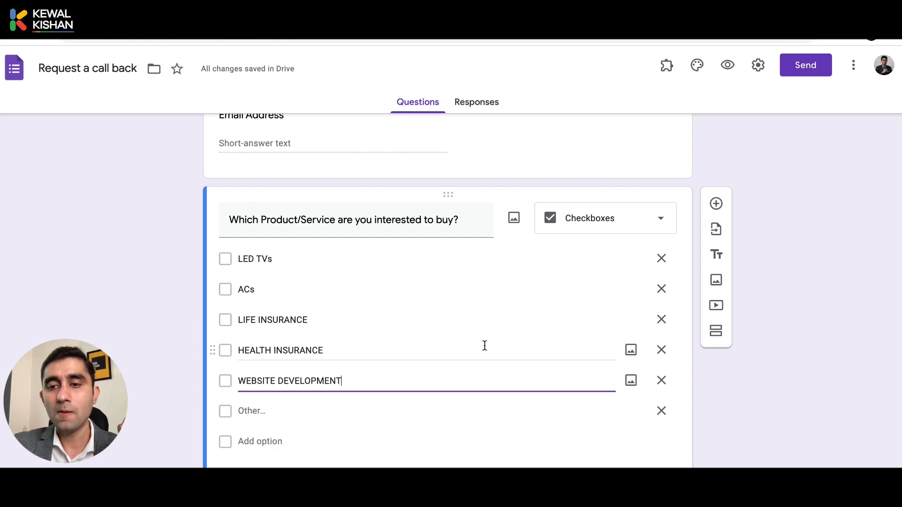
{"action": "scroll", "coordinate": [780, 268], "scroll_direction": "down", "scroll_amount": 1}
{"action": "scroll", "coordinate": [781, 268], "scroll_direction": "down", "scroll_amount": 1}
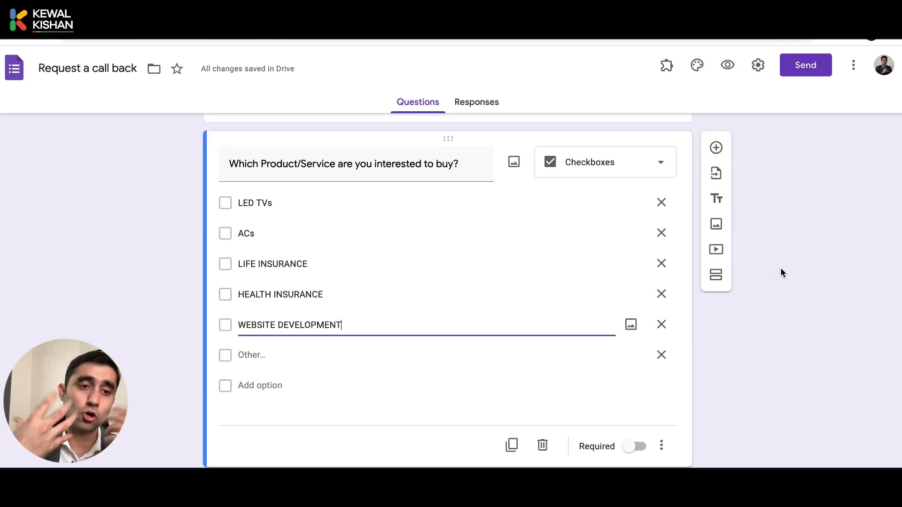
Keep the product question as Checkboxes and scroll back to the top of the form.
{"action": "left_click", "coordinate": [628, 165]}
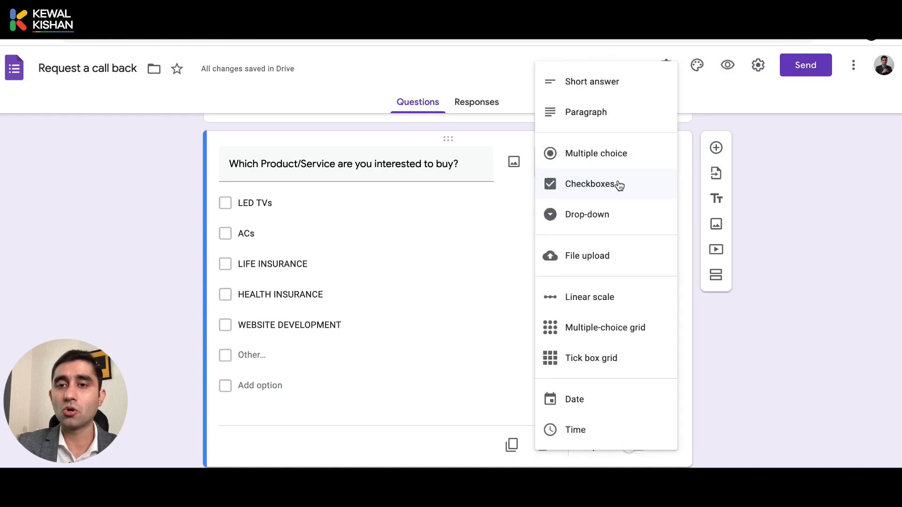
{"action": "left_click", "coordinate": [755, 336]}
{"action": "scroll", "coordinate": [755, 335], "scroll_direction": "up", "scroll_amount": 6}
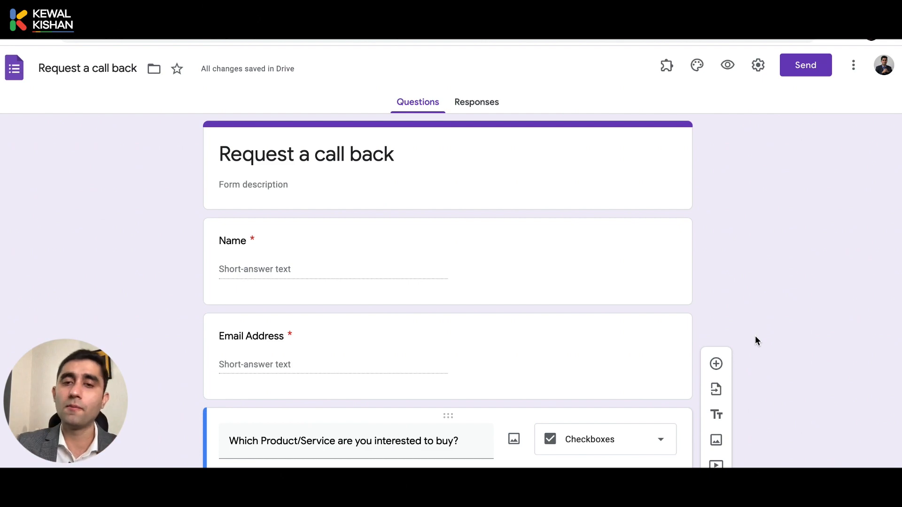
{"action": "scroll", "coordinate": [755, 336], "scroll_direction": "down", "scroll_amount": 3}
{"action": "scroll", "coordinate": [754, 338], "scroll_direction": "up", "scroll_amount": 3}
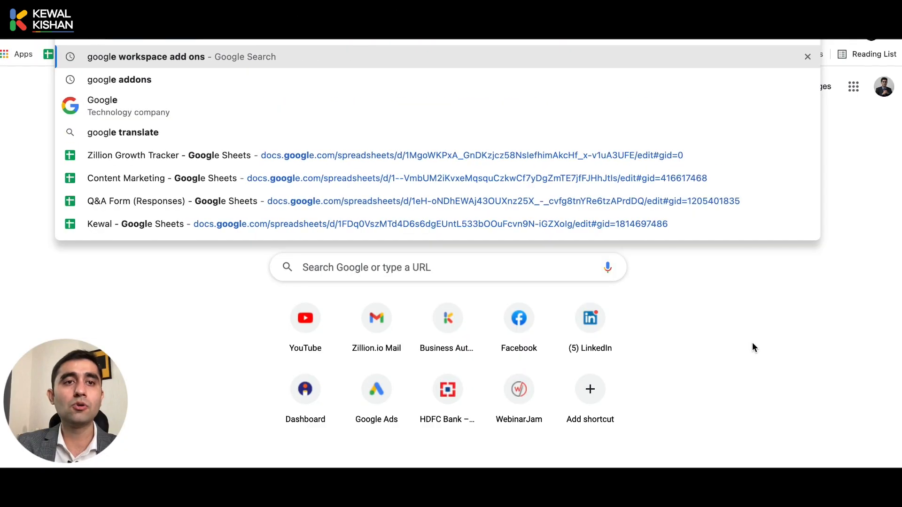
Search Google for 'google workspace marketplace' and open the Marketplace site.
{"action": "type", "text": "workspace add ons"}
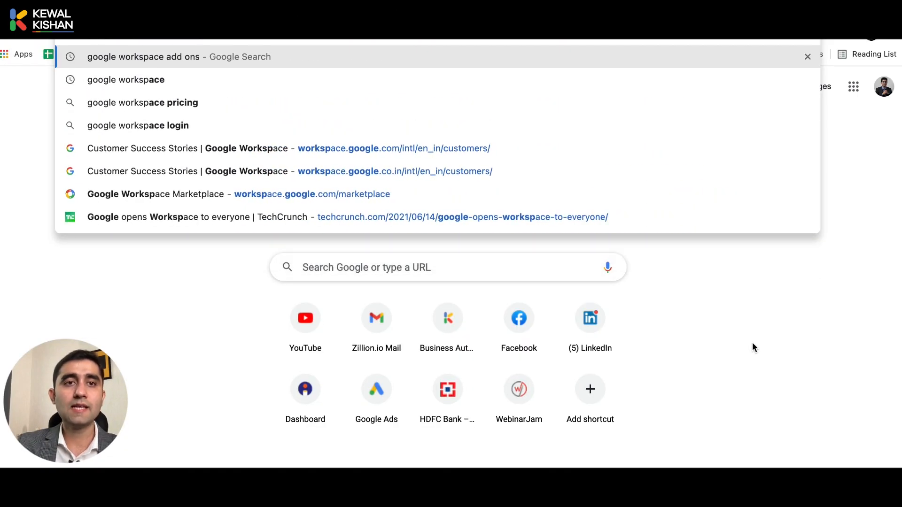
{"action": "key", "text": "BackSpace"}
{"action": "key", "text": "BackSpace"}
{"action": "key", "text": "BackSpace"}
{"action": "key", "text": "BackSpace"}
{"action": "key", "text": "BackSpace"}
{"action": "key", "text": "BackSpace"}
{"action": "key", "text": "BackSpace"}
{"action": "type", "text": "marketplace"}
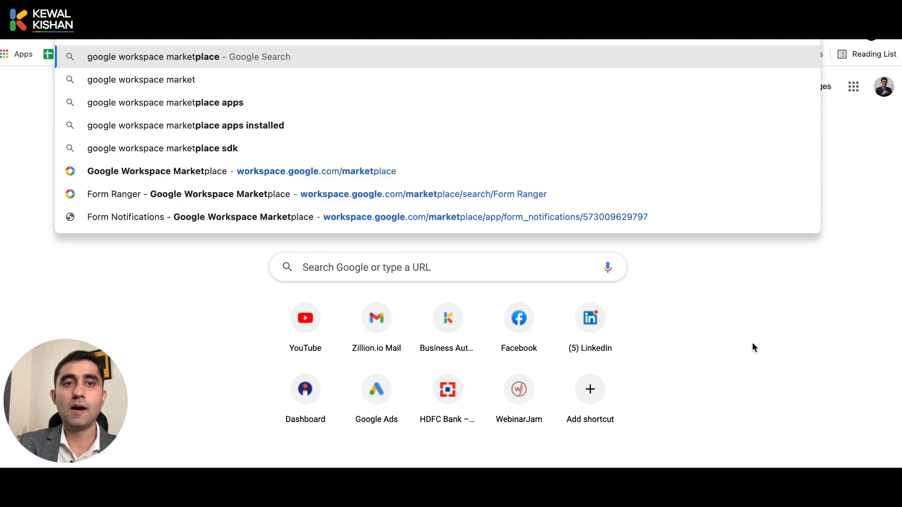
{"action": "key", "text": "Return"}
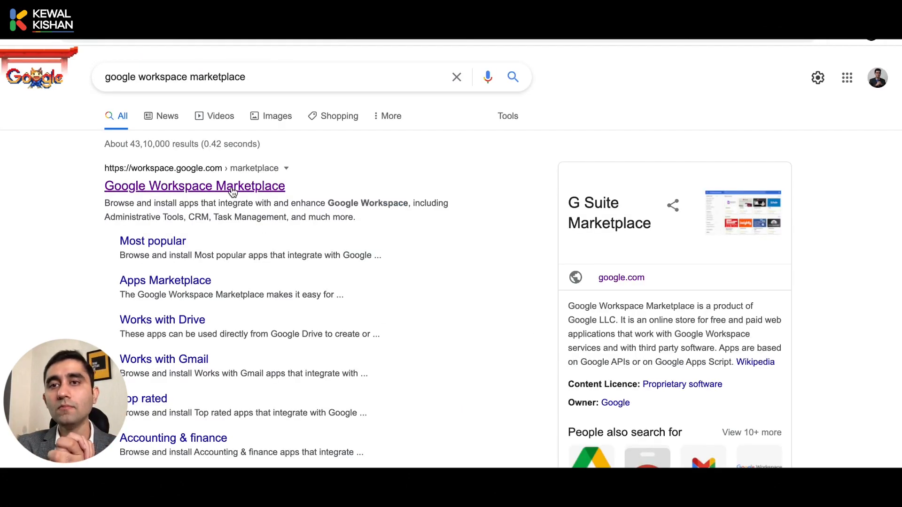
{"action": "left_click", "coordinate": [233, 191]}
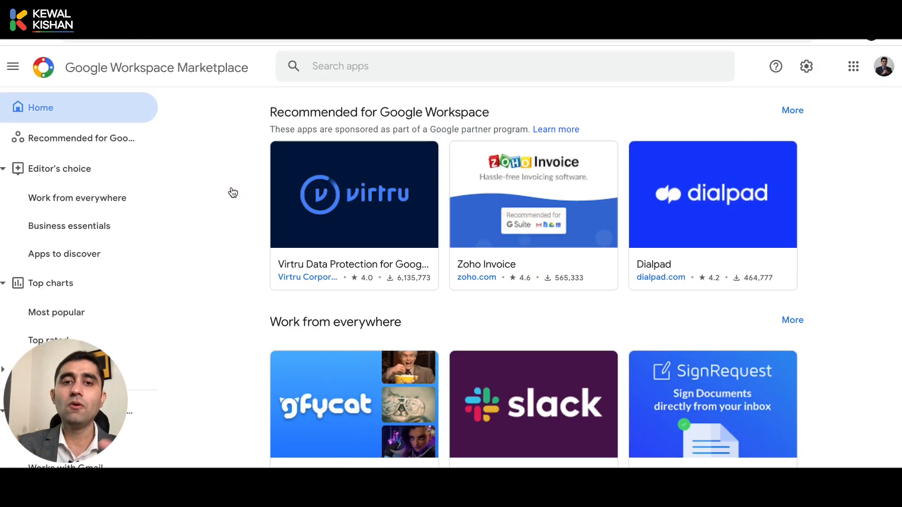
{"action": "scroll", "coordinate": [367, 297], "scroll_direction": "down", "scroll_amount": 3}
{"action": "scroll", "coordinate": [367, 298], "scroll_direction": "down", "scroll_amount": 20}
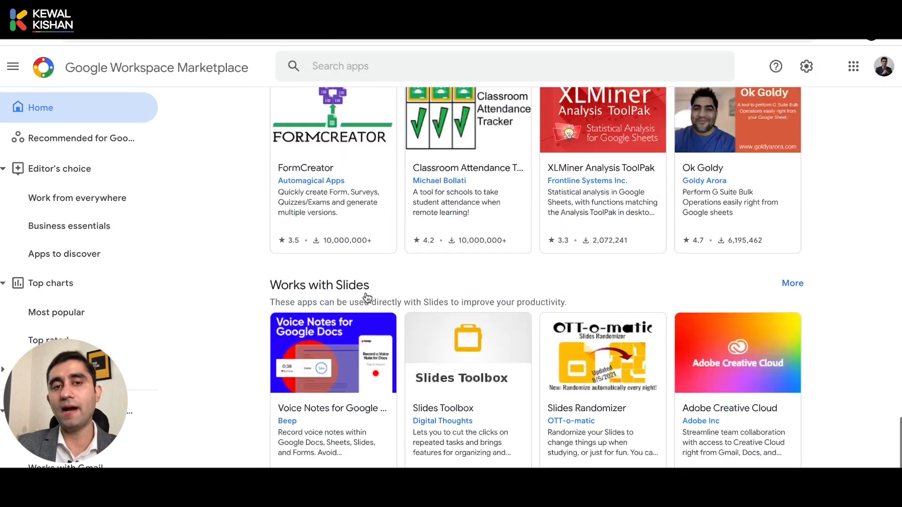
{"action": "scroll", "coordinate": [367, 297], "scroll_direction": "up", "scroll_amount": 20}
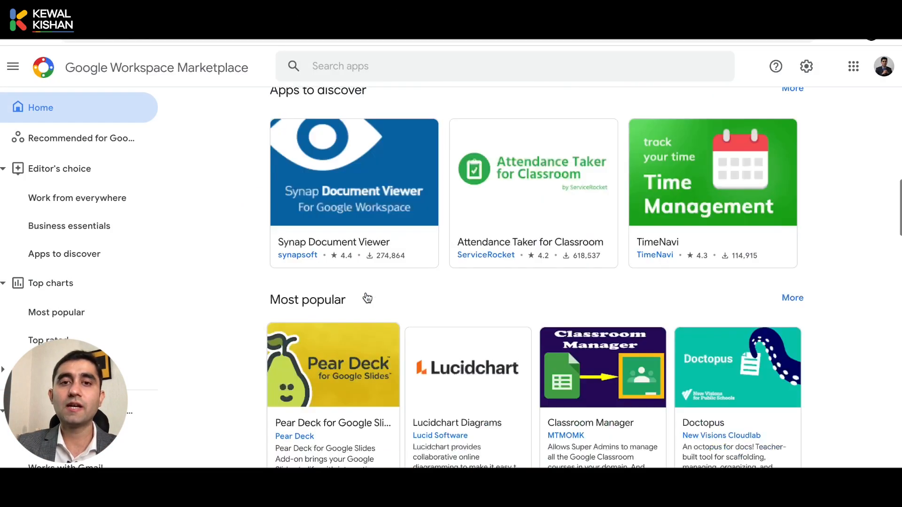
Search the Marketplace for the Form Notifications add-on.
{"action": "left_click", "coordinate": [447, 66]}
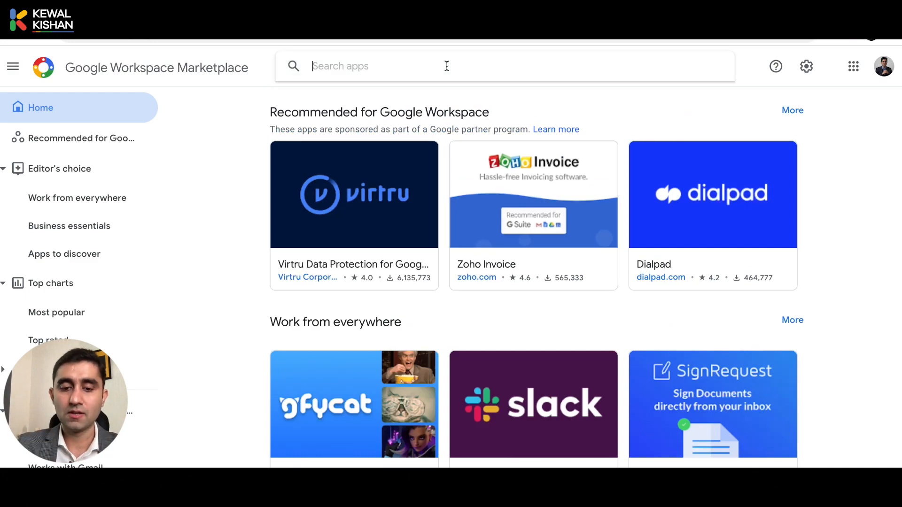
{"action": "type", "text": "form no"}
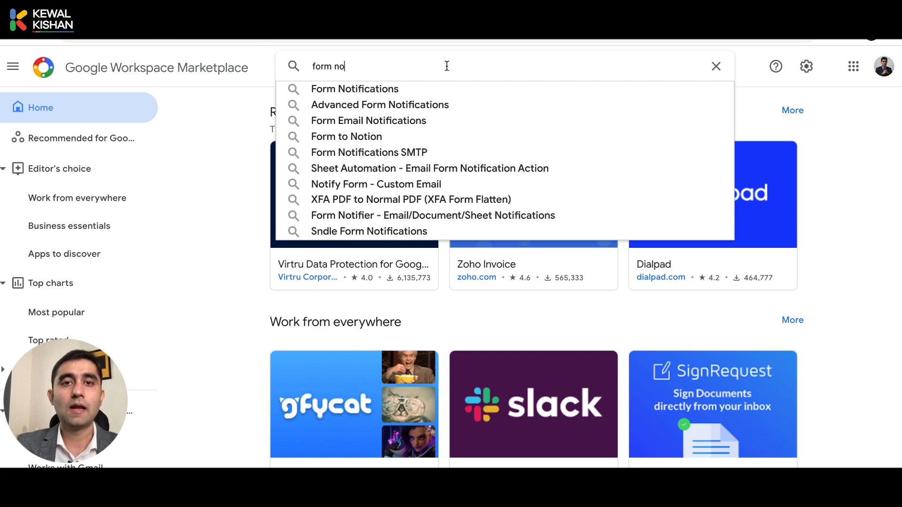
{"action": "key", "text": "Down"}
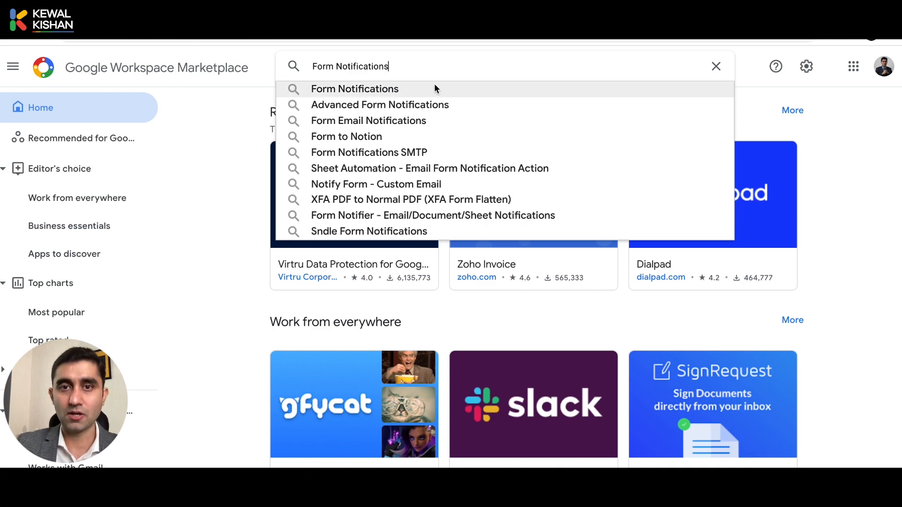
{"action": "key", "text": "Return"}
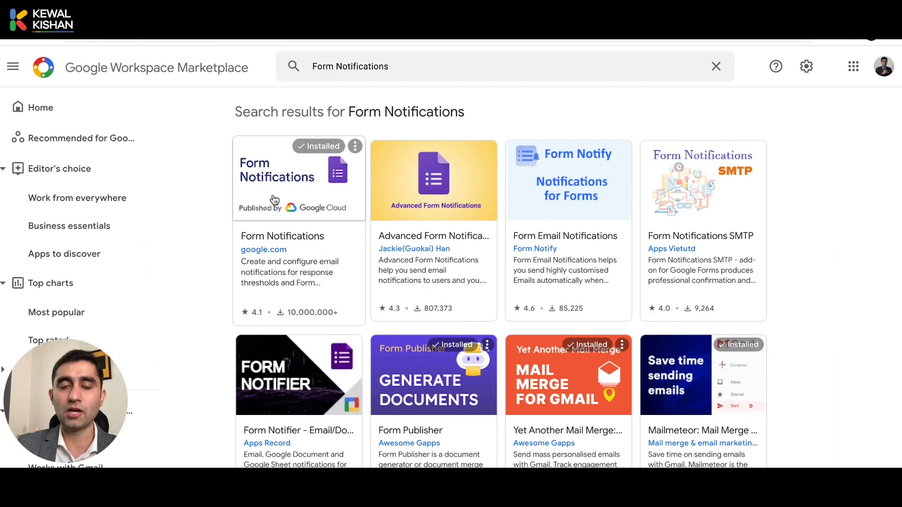
View the Form Notifications detail page, then return to the reloaded Request a call back form.
{"action": "left_click", "coordinate": [274, 200]}
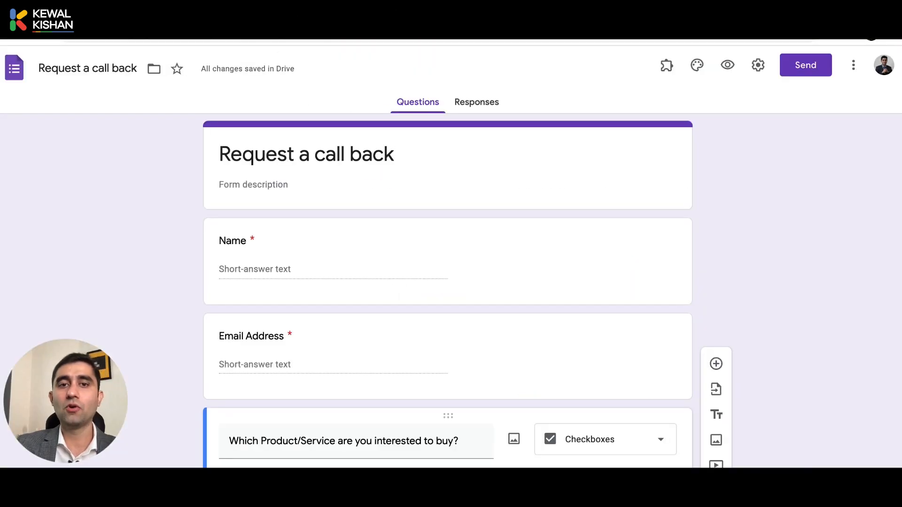
{"action": "left_click", "coordinate": [44, 38]}
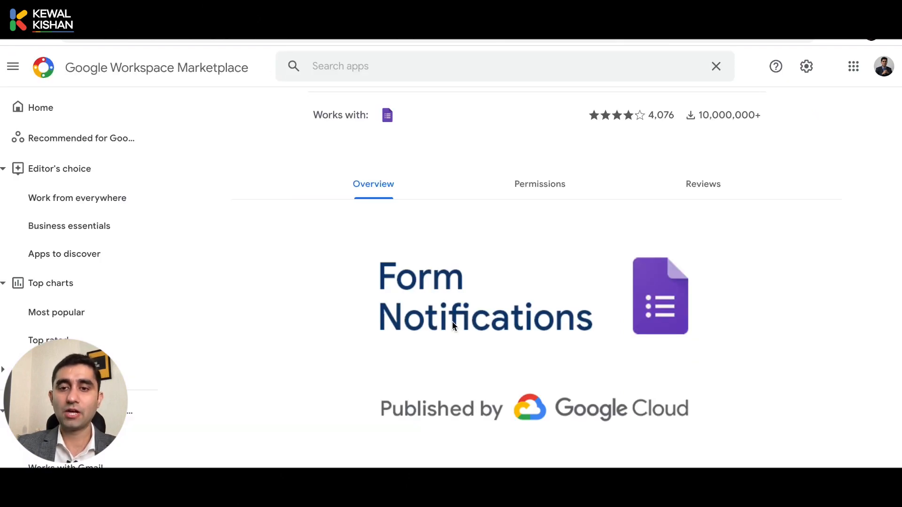
{"action": "scroll", "coordinate": [454, 324], "scroll_direction": "up", "scroll_amount": 3}
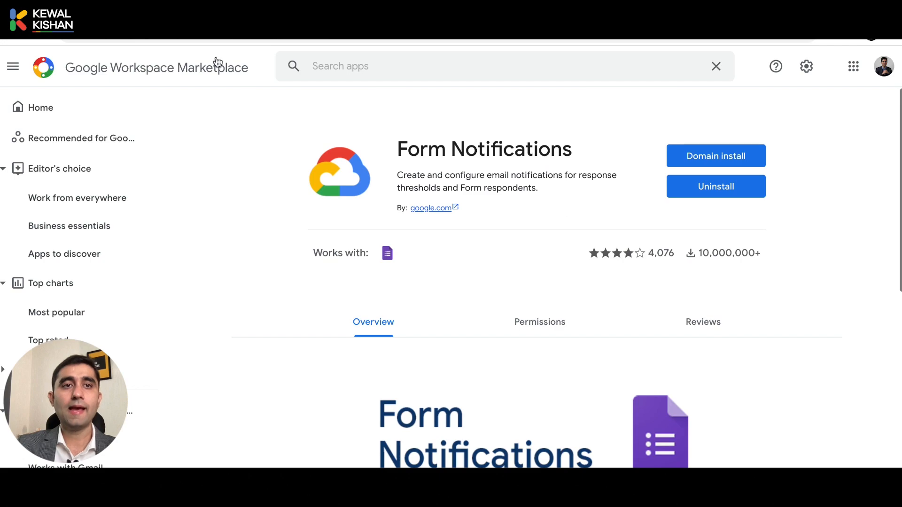
{"action": "left_click", "coordinate": [188, 10]}
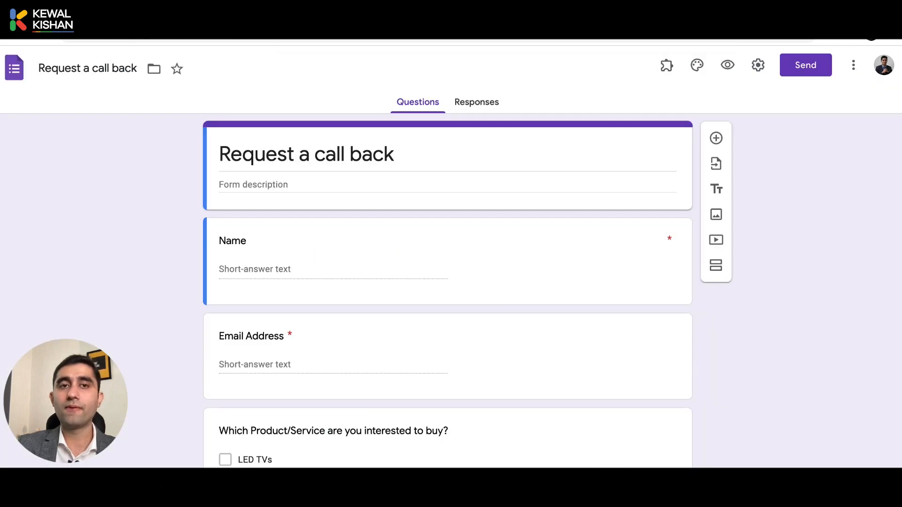
Launch the Form Notifications add-on from the Add-ons menu.
{"action": "left_click", "coordinate": [666, 69]}
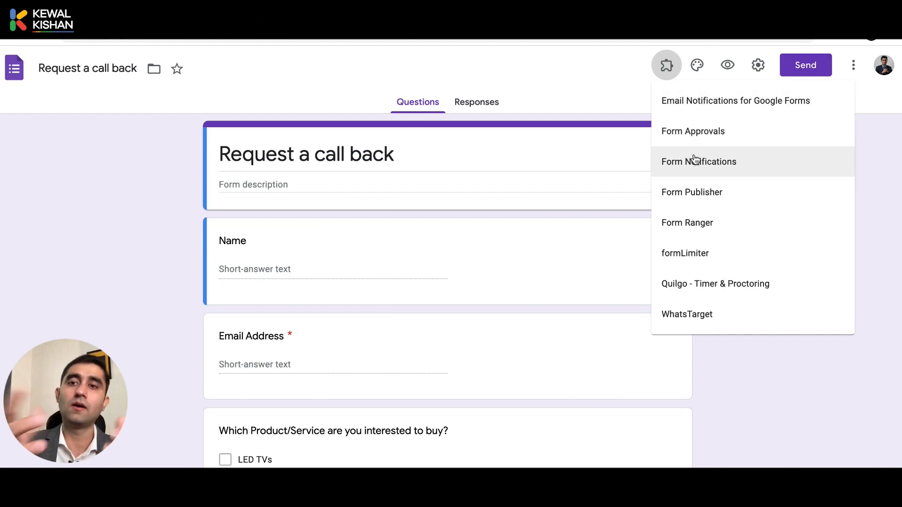
{"action": "left_click", "coordinate": [748, 171]}
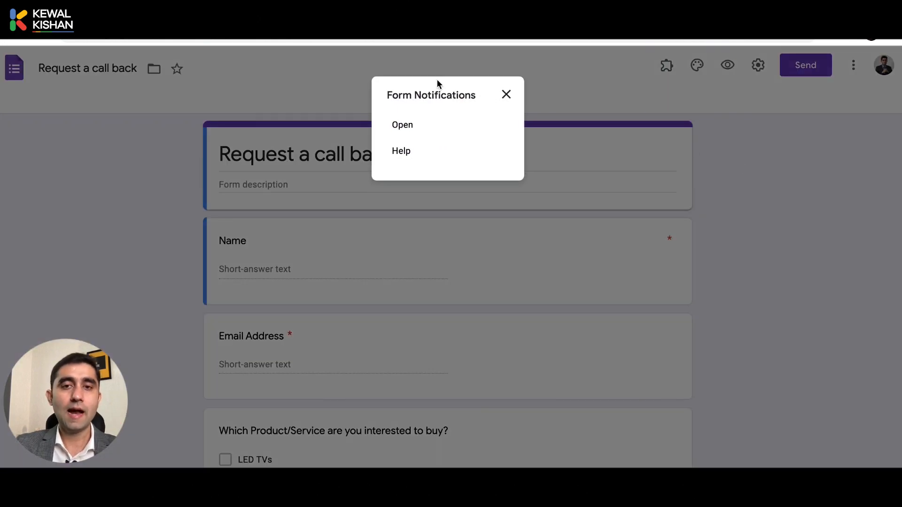
{"action": "left_click", "coordinate": [441, 135]}
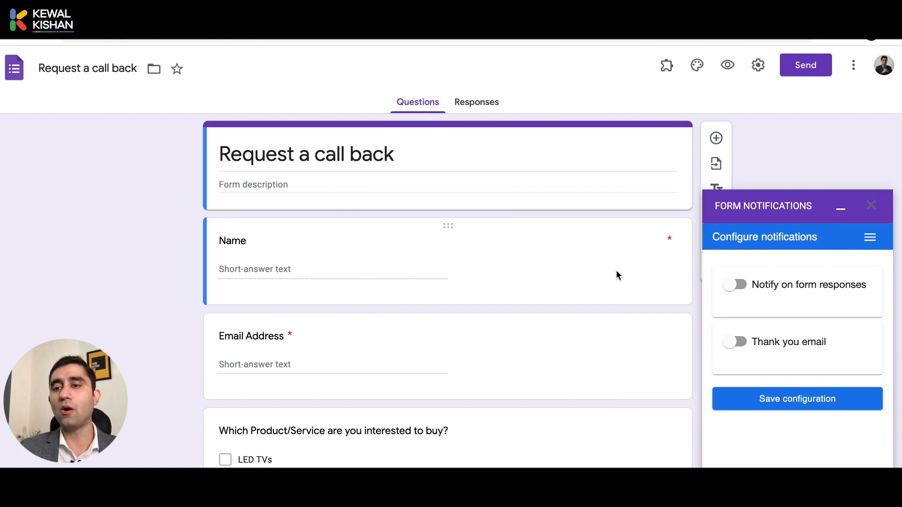
Turn on Notify on form responses and start entering an additional recipient email.
{"action": "left_click", "coordinate": [756, 289]}
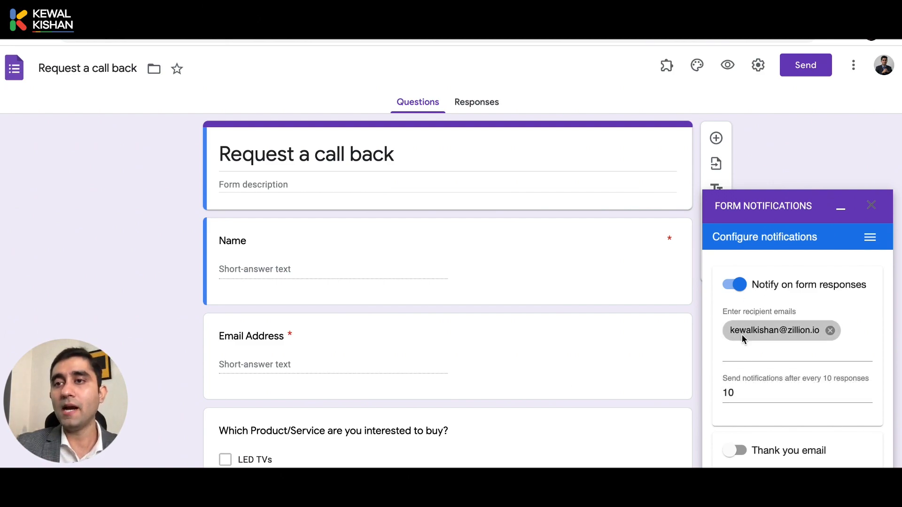
{"action": "left_click", "coordinate": [740, 355]}
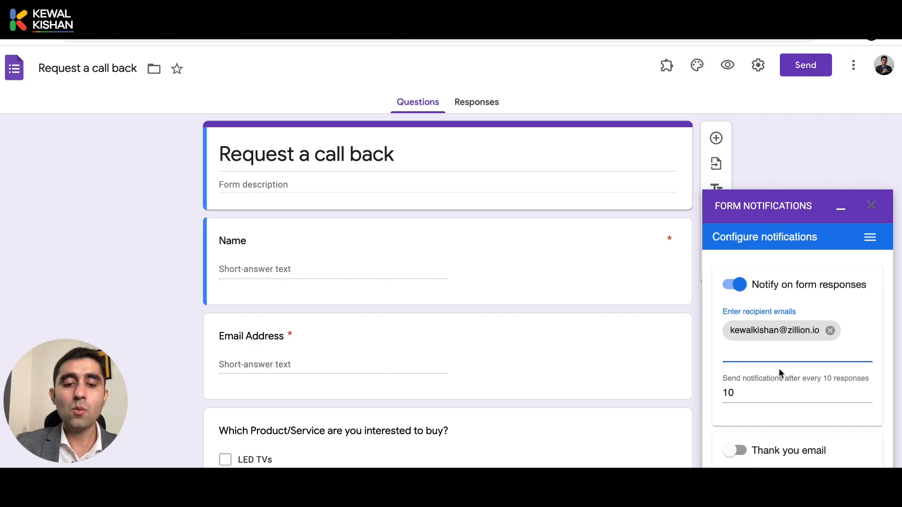
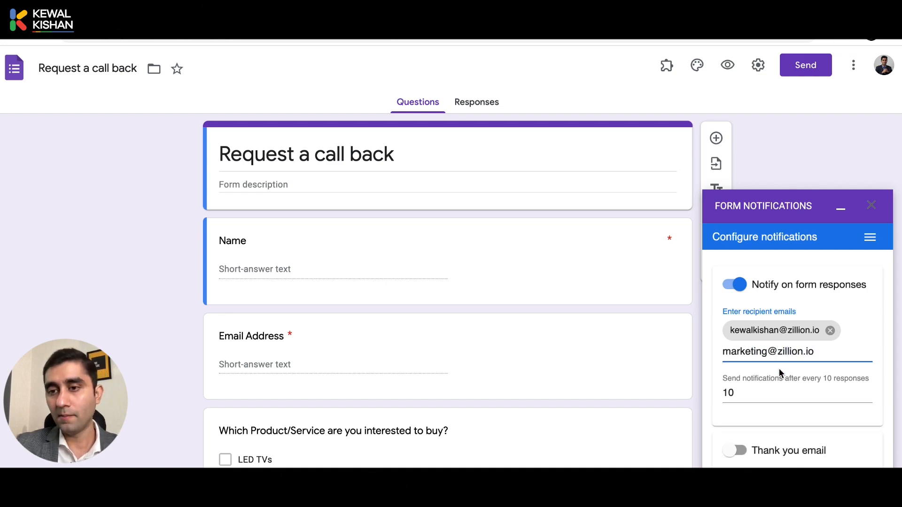
{"action": "key", "text": "ctrl+a"}
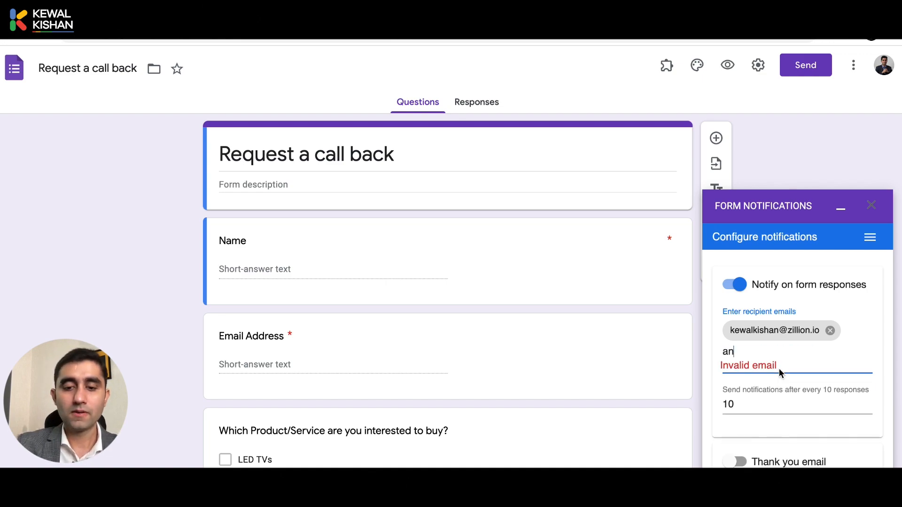
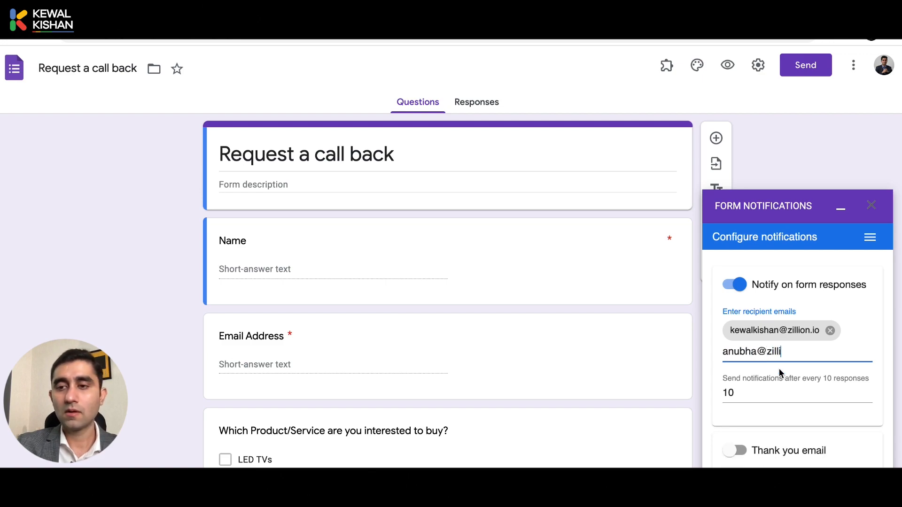
{"action": "key", "text": "Return"}
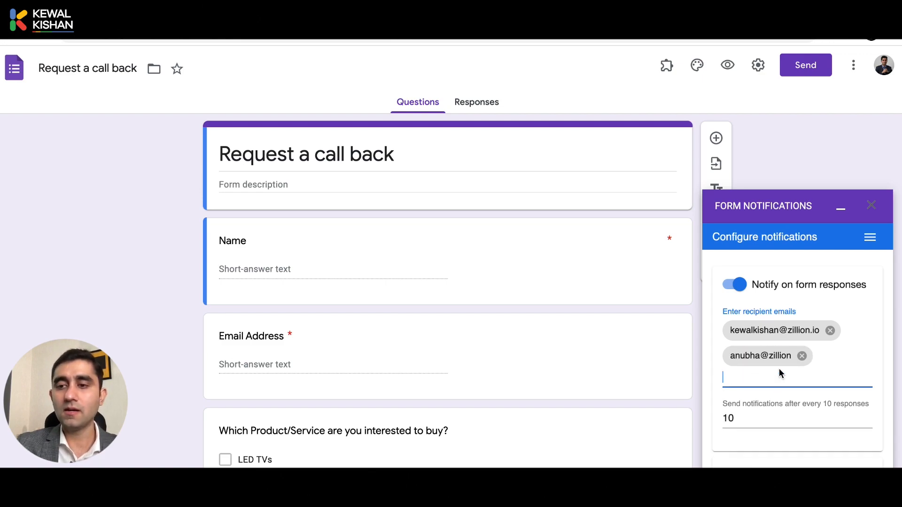
{"action": "key", "text": "BackSpace"}
{"action": "key", "text": "BackSpace"}
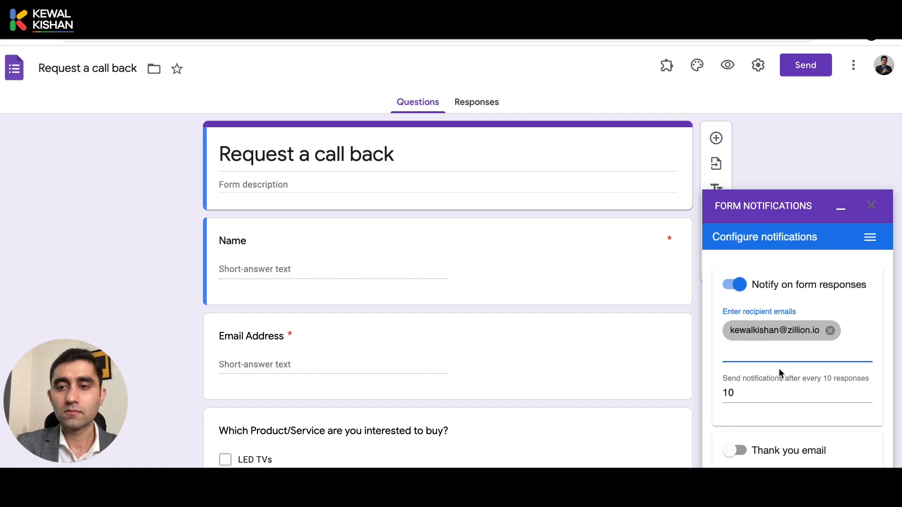
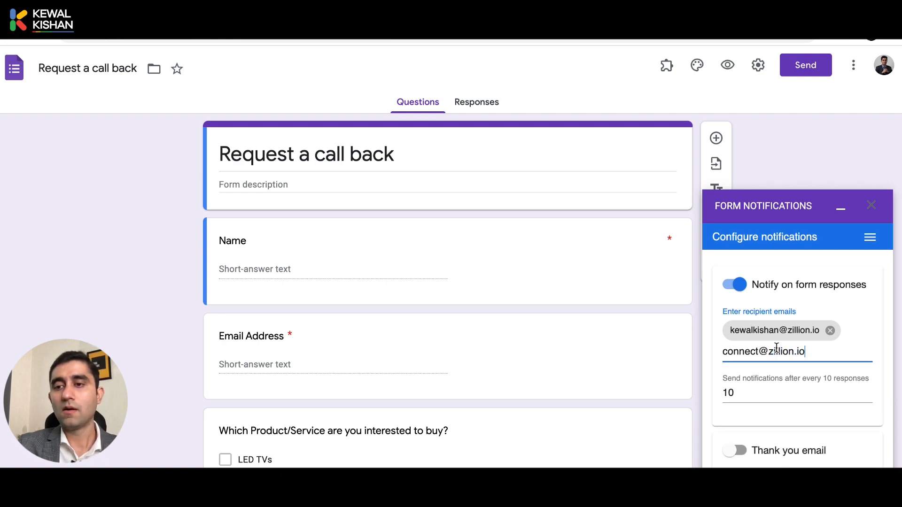
Add the second recipient email address, then edit the notification frequency.
{"action": "key", "text": "Return"}
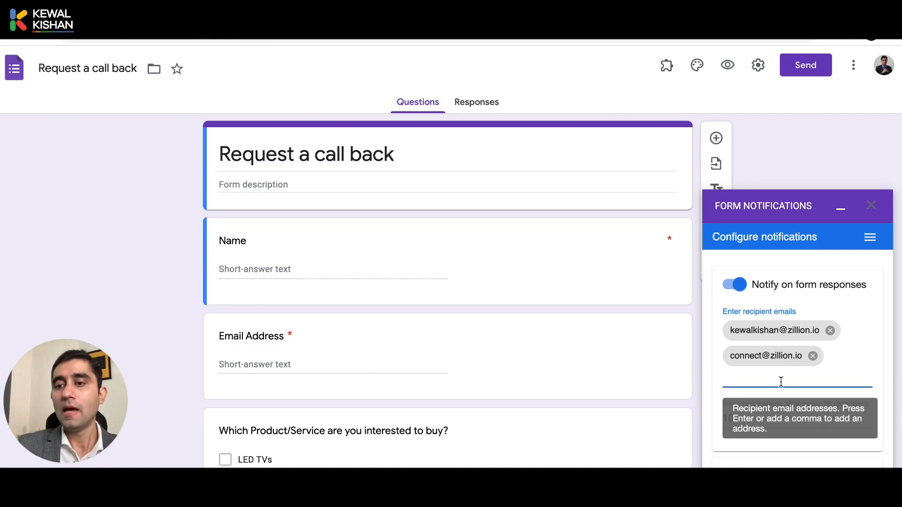
{"action": "left_click", "coordinate": [748, 415]}
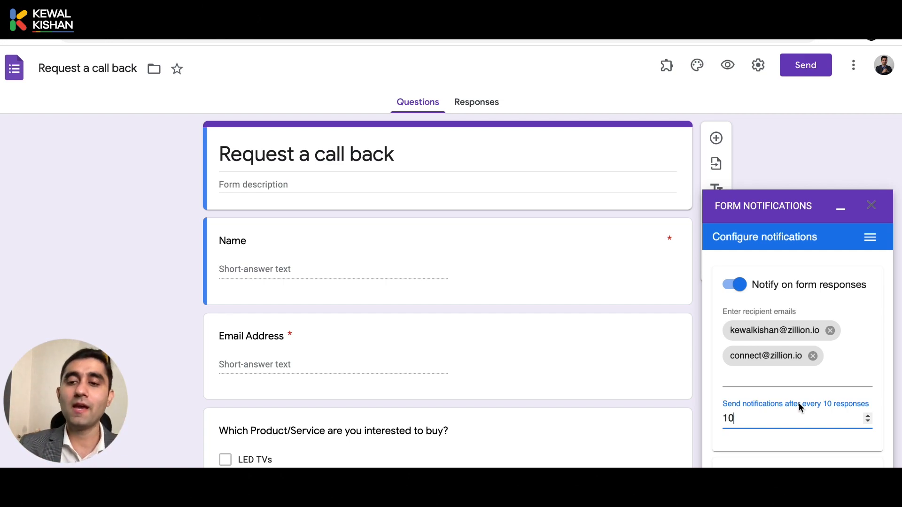
Change the notification interval from 10 to 1 so alerts go out after every response.
{"action": "key", "text": "BackSpace"}
{"action": "key", "text": "BackSpace"}
{"action": "type", "text": "2"}
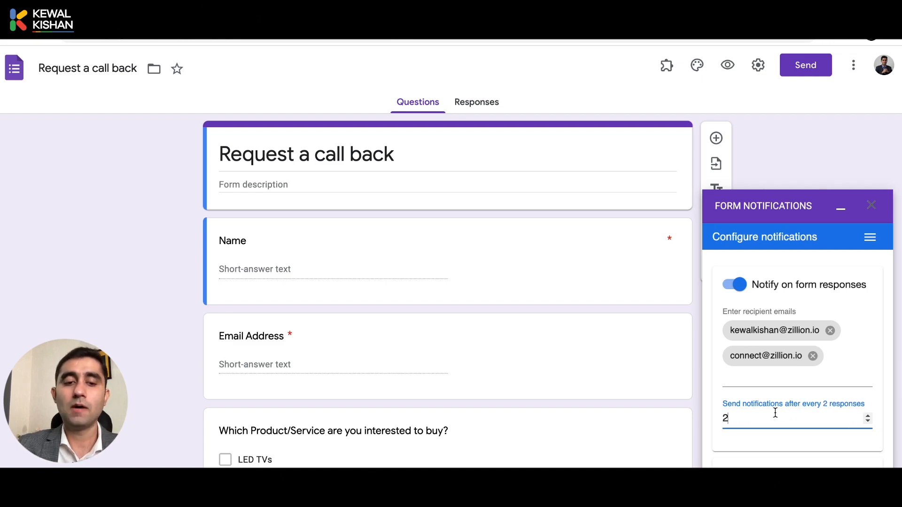
{"action": "key", "text": "BackSpace"}
{"action": "type", "text": "3"}
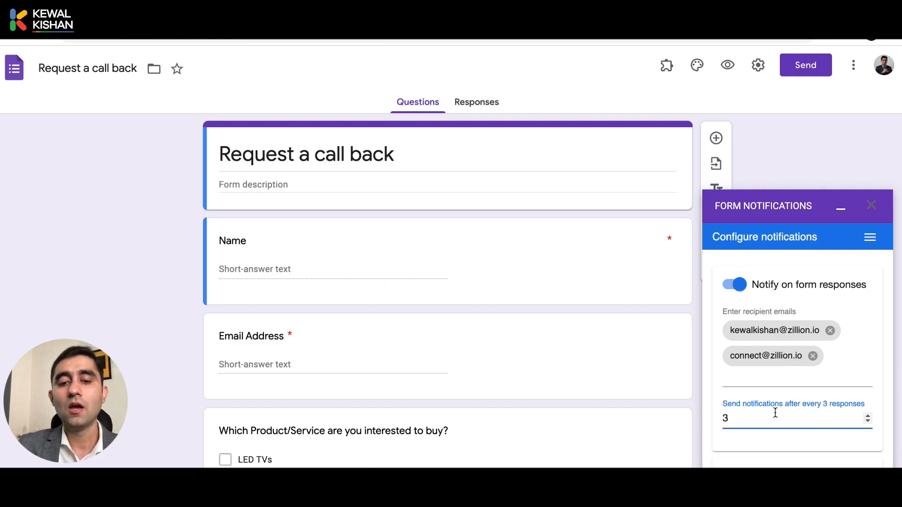
{"action": "key", "text": "BackSpace"}
{"action": "type", "text": "5"}
{"action": "key", "text": "BackSpace"}
{"action": "type", "text": "100"}
{"action": "key", "text": "BackSpace"}
{"action": "key", "text": "BackSpace"}
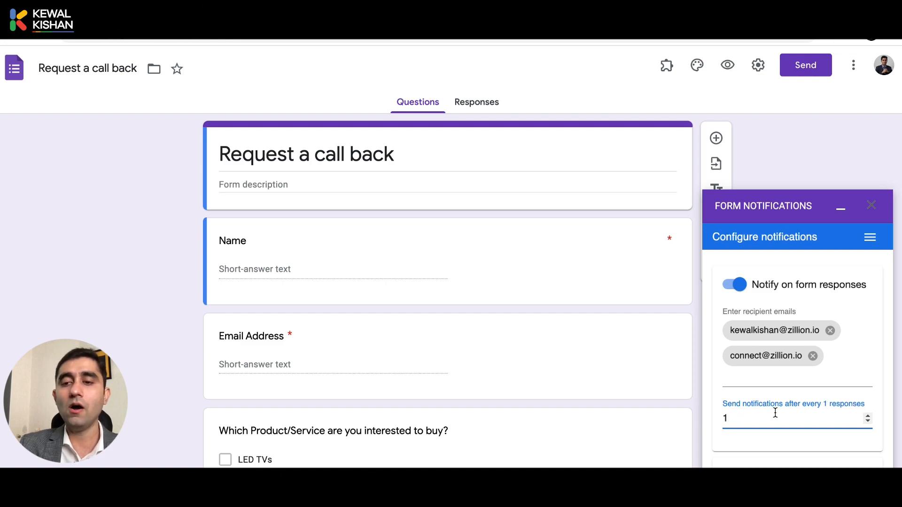
{"action": "left_click", "coordinate": [767, 397]}
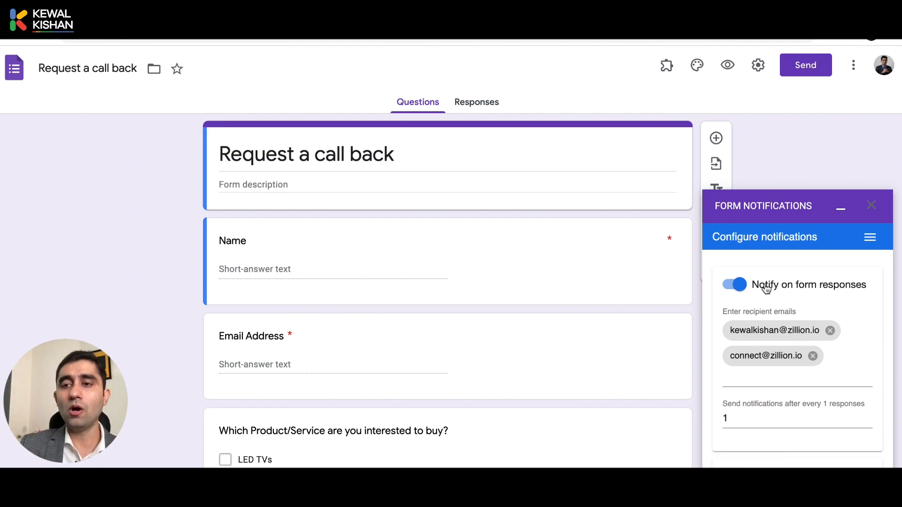
Turn on the Thank you email toggle, leaving Collect email set to By form field.
{"action": "scroll", "coordinate": [782, 376], "scroll_direction": "down", "scroll_amount": 1}
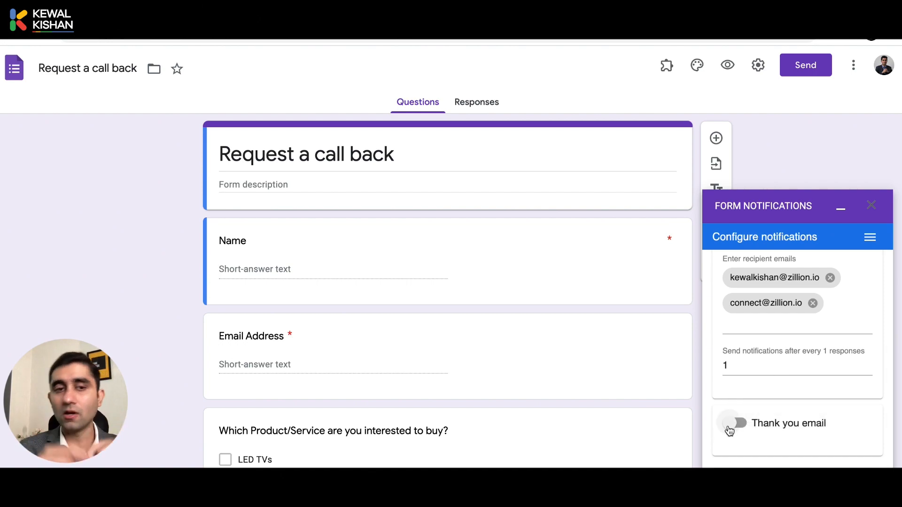
{"action": "left_click", "coordinate": [734, 423]}
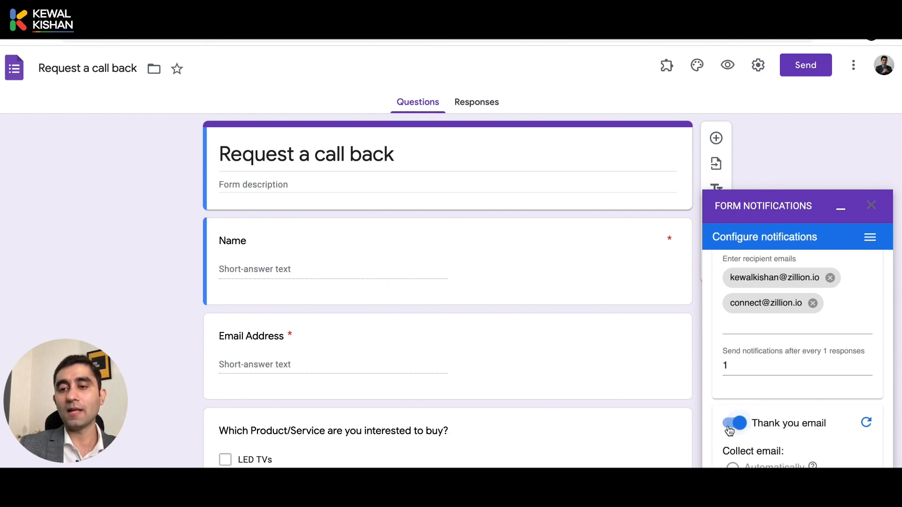
{"action": "scroll", "coordinate": [730, 431], "scroll_direction": "down", "scroll_amount": 2}
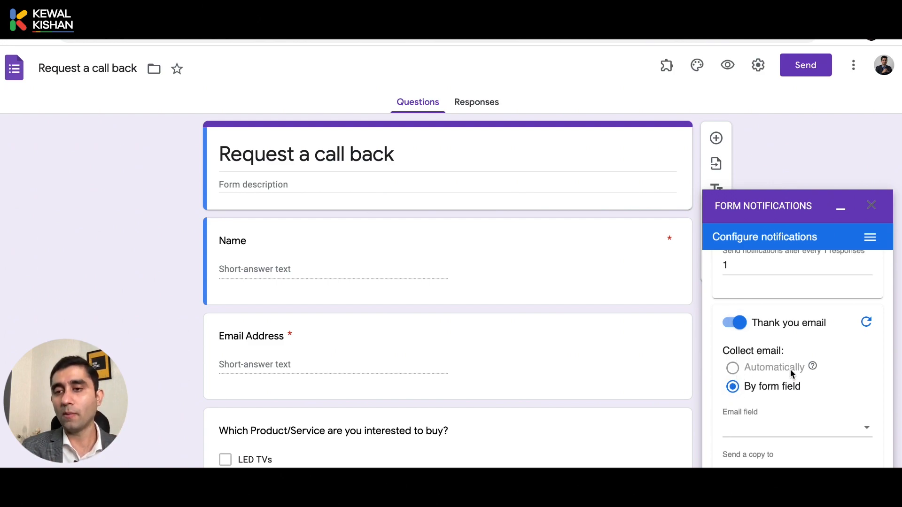
{"action": "mouse_move", "coordinate": [813, 368]}
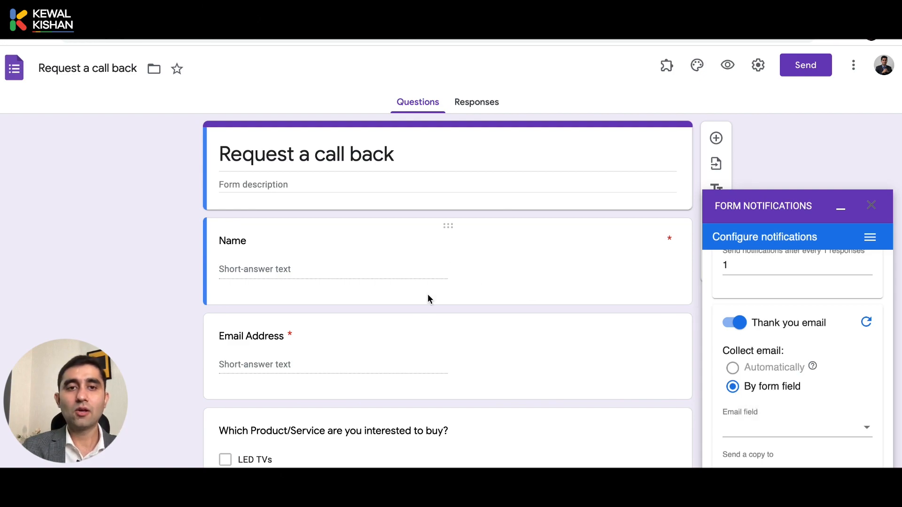
{"action": "left_click", "coordinate": [498, 363]}
{"action": "scroll", "coordinate": [627, 457], "scroll_direction": "down", "scroll_amount": 2}
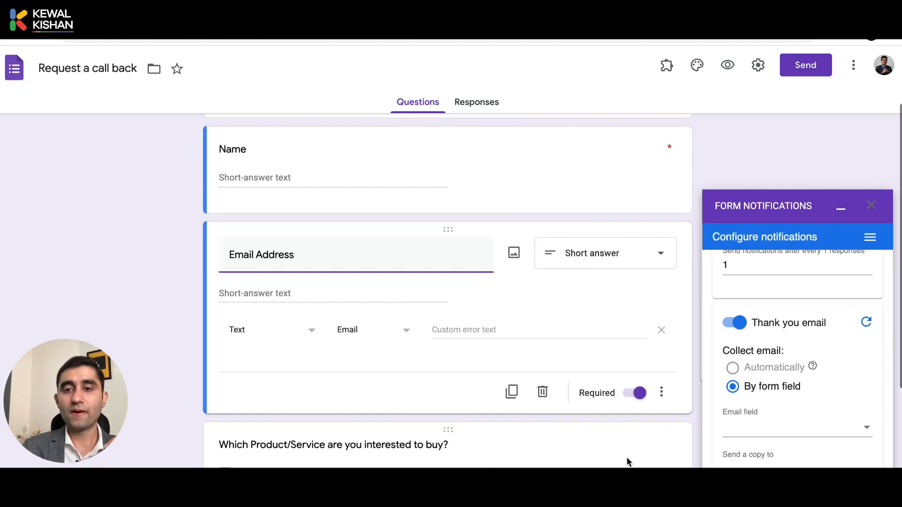
{"action": "left_click", "coordinate": [761, 68]}
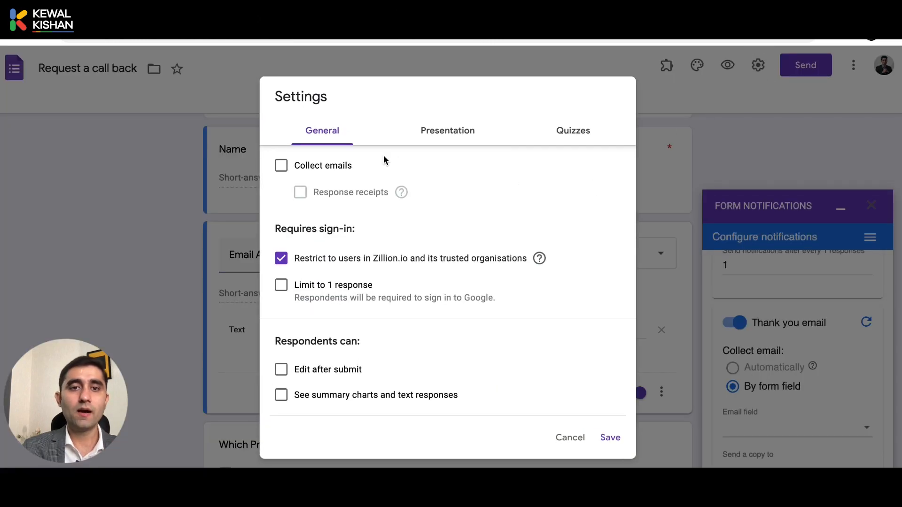
{"action": "left_click", "coordinate": [567, 432]}
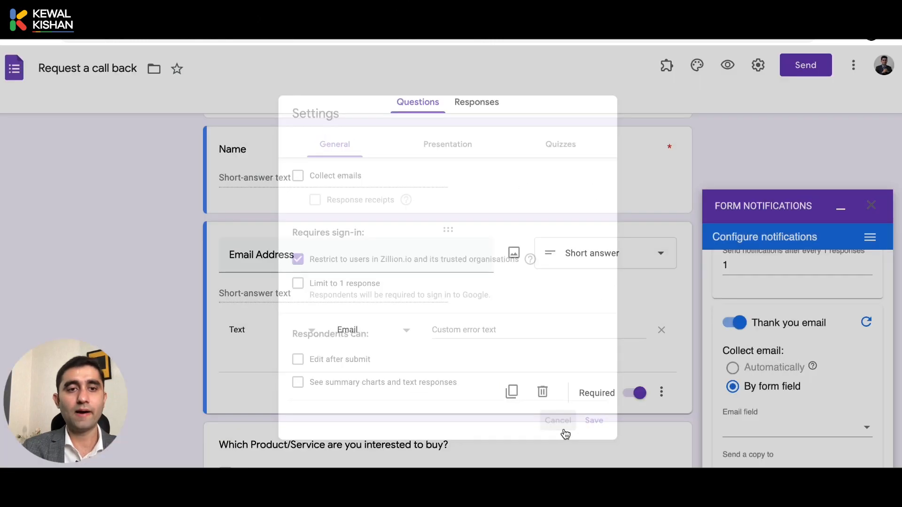
{"action": "left_click", "coordinate": [758, 65]}
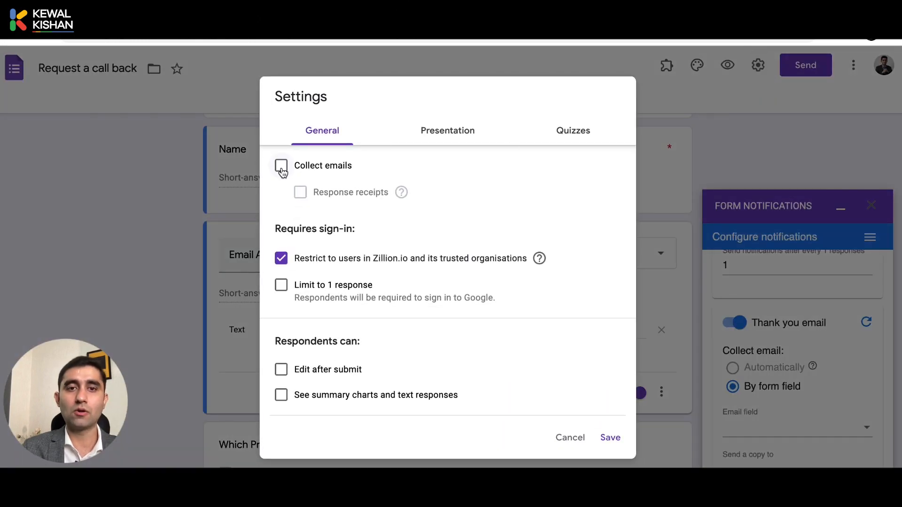
{"action": "left_click", "coordinate": [564, 441]}
{"action": "scroll", "coordinate": [287, 261], "scroll_direction": "up", "scroll_amount": 2}
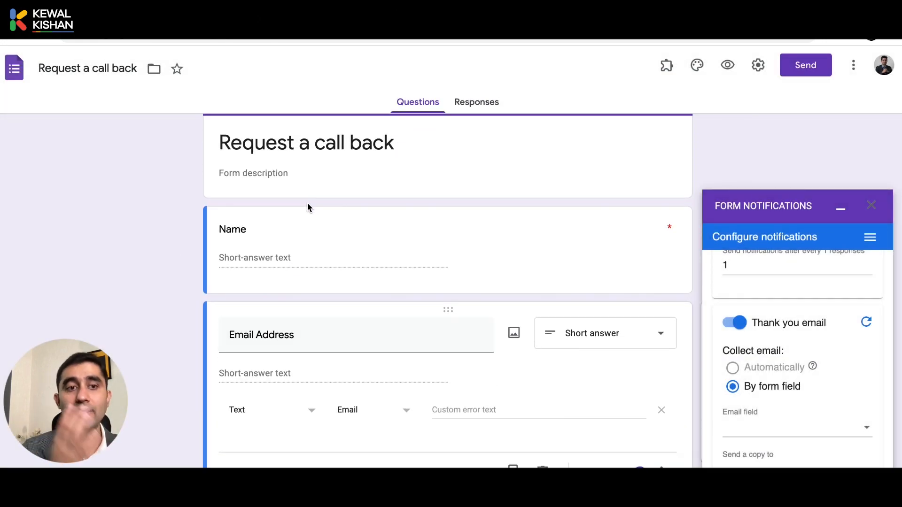
{"action": "scroll", "coordinate": [310, 362], "scroll_direction": "down", "scroll_amount": 5}
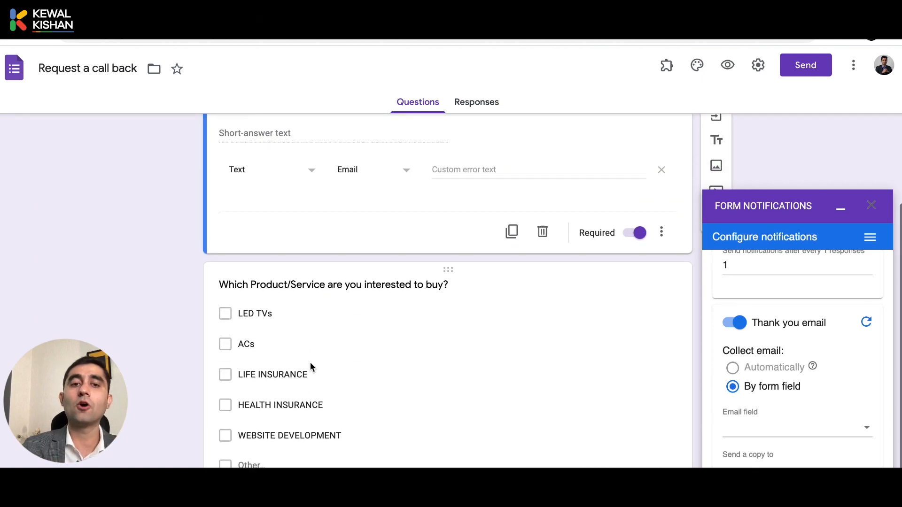
{"action": "scroll", "coordinate": [310, 362], "scroll_direction": "up", "scroll_amount": 3}
{"action": "scroll", "coordinate": [310, 362], "scroll_direction": "up", "scroll_amount": 3}
{"action": "left_click", "coordinate": [757, 65]}
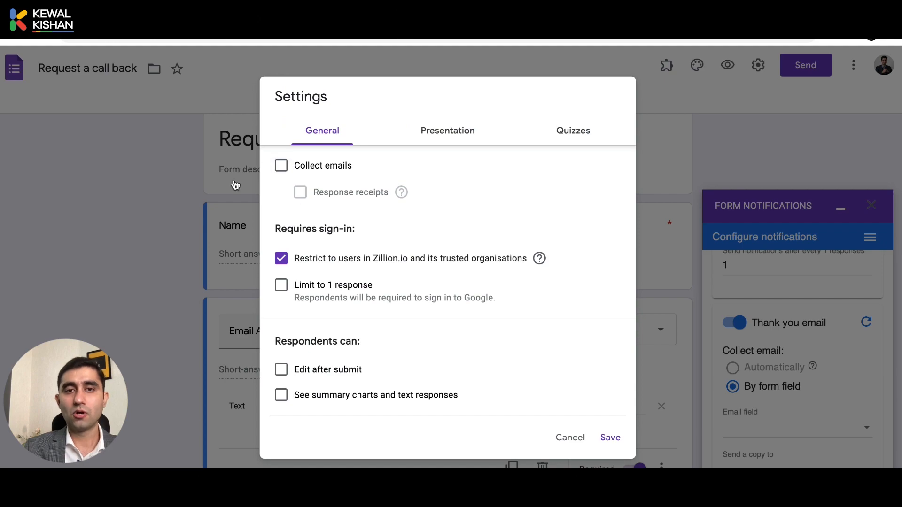
{"action": "left_click", "coordinate": [569, 436]}
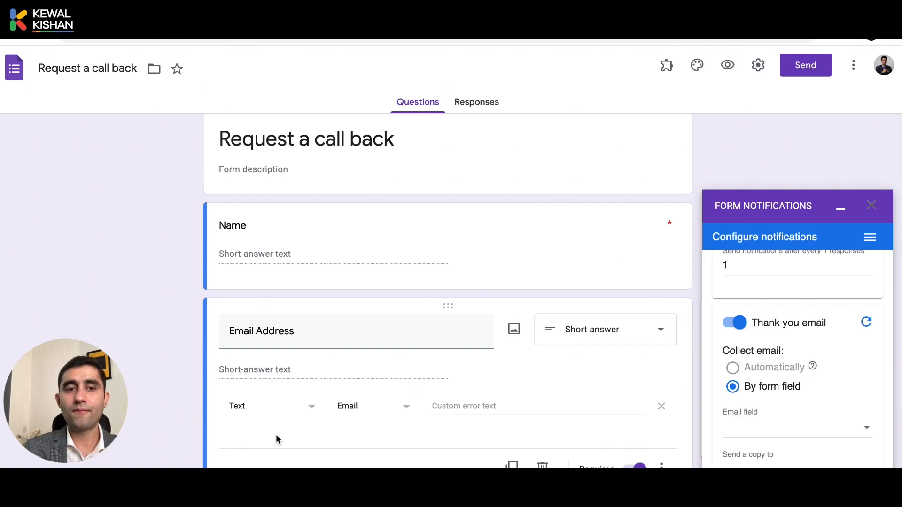
{"action": "left_click", "coordinate": [758, 65]}
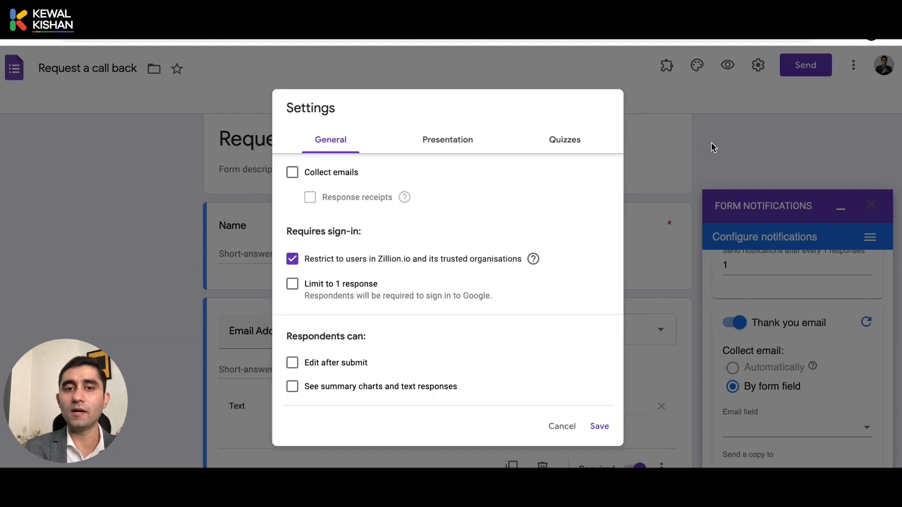
{"action": "left_click", "coordinate": [711, 142]}
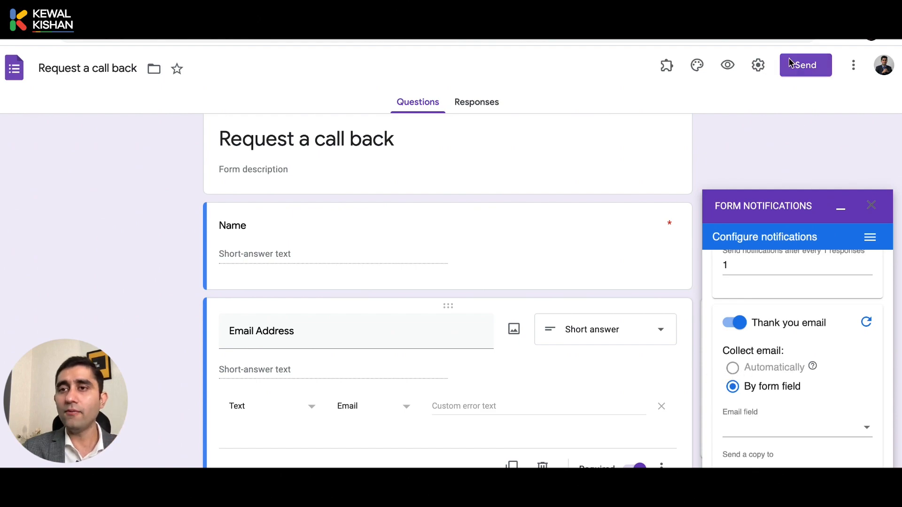
{"action": "left_click", "coordinate": [757, 65]}
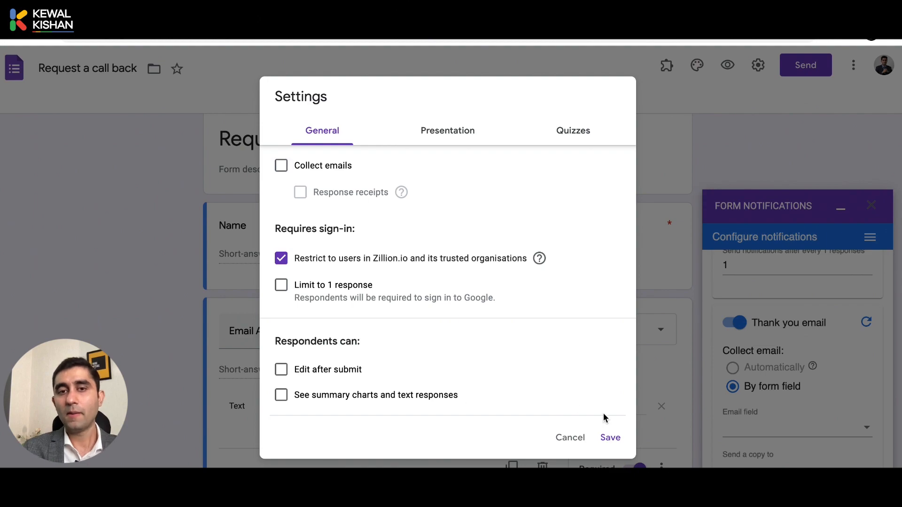
{"action": "left_click", "coordinate": [569, 433]}
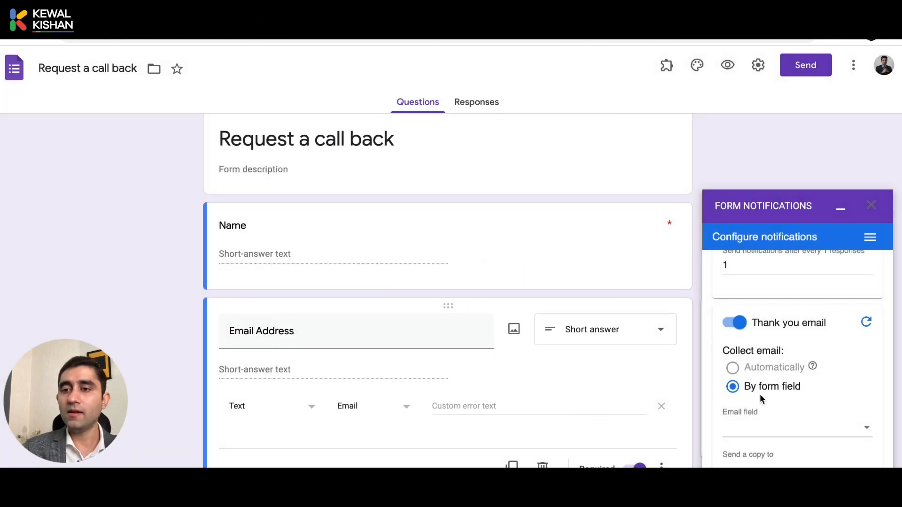
Review the email field choices against the form's Name and Email Address questions.
{"action": "scroll", "coordinate": [759, 394], "scroll_direction": "down", "scroll_amount": 2}
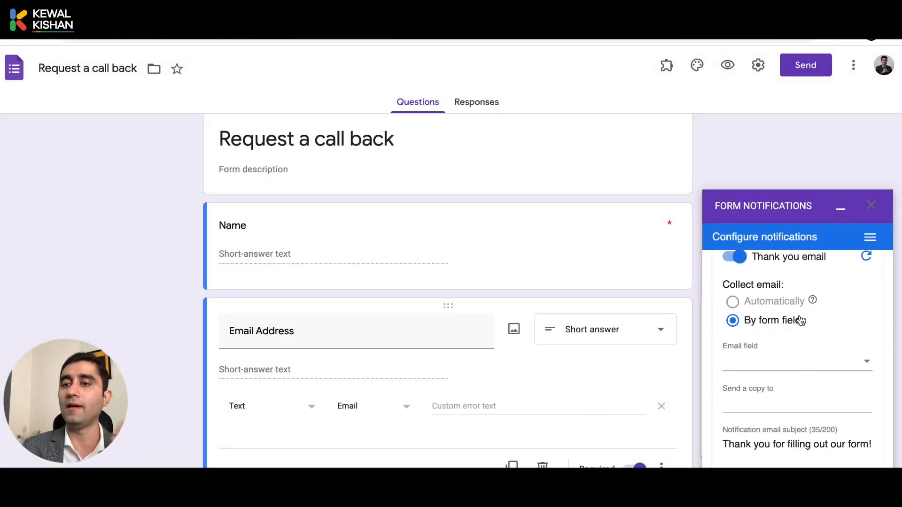
{"action": "left_click", "coordinate": [803, 367]}
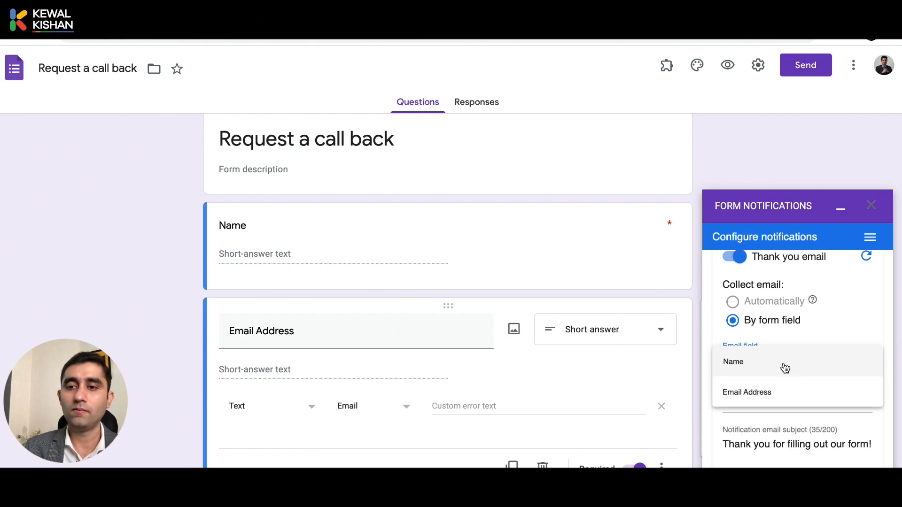
{"action": "scroll", "coordinate": [491, 366], "scroll_direction": "down", "scroll_amount": 3}
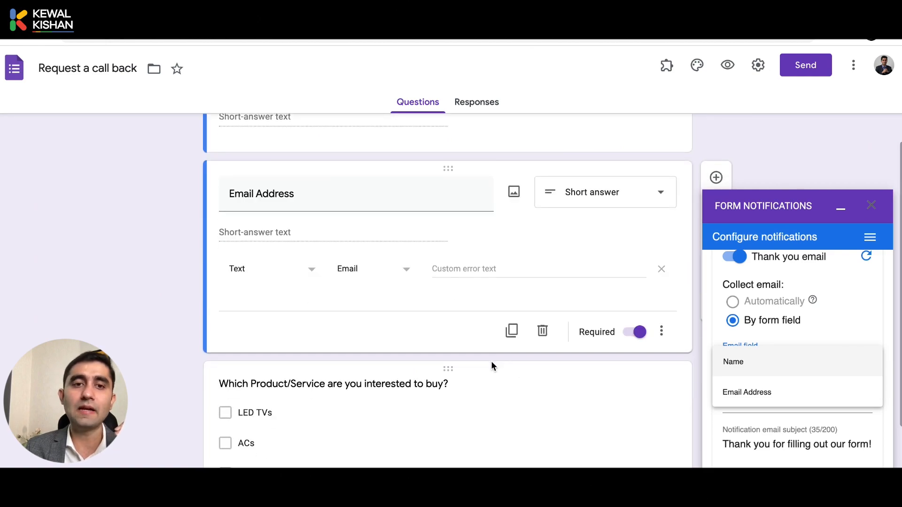
{"action": "scroll", "coordinate": [489, 362], "scroll_direction": "up", "scroll_amount": 2}
{"action": "scroll", "coordinate": [373, 374], "scroll_direction": "down", "scroll_amount": 3}
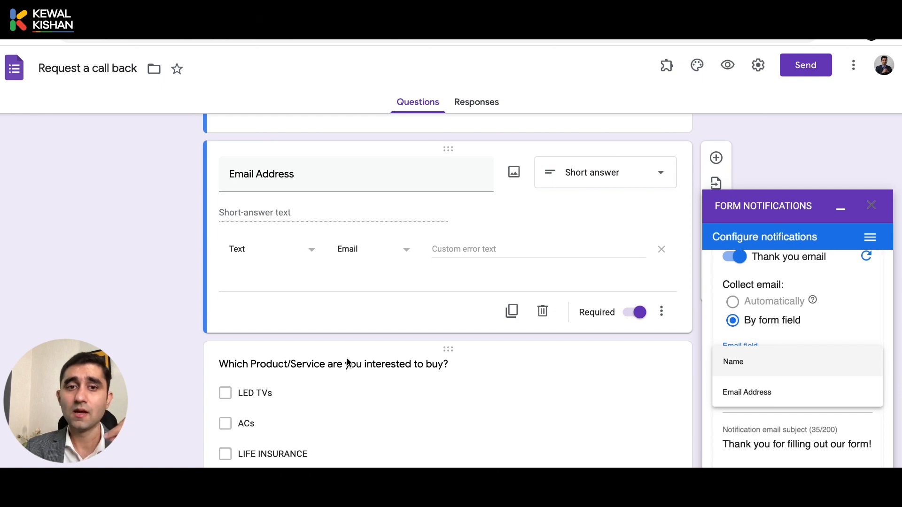
{"action": "scroll", "coordinate": [348, 362], "scroll_direction": "up", "scroll_amount": 2}
{"action": "left_click", "coordinate": [443, 174]}
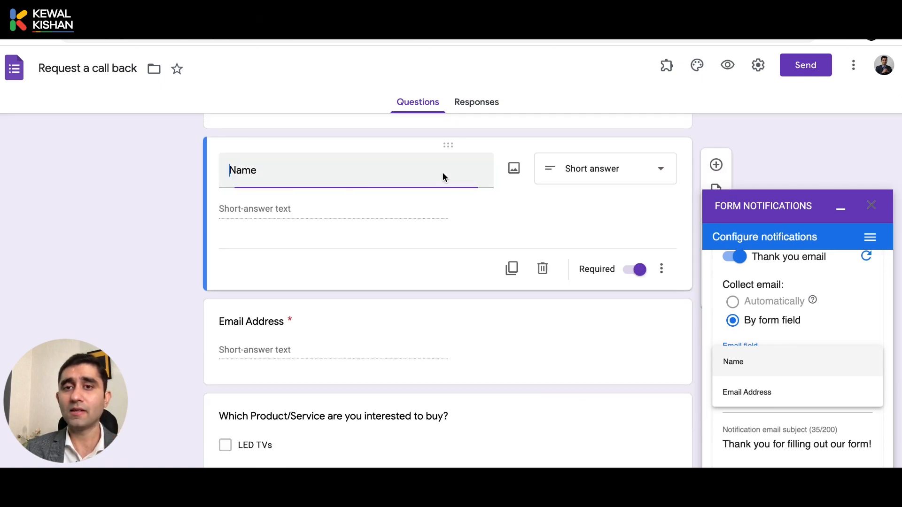
{"action": "left_click", "coordinate": [348, 339]}
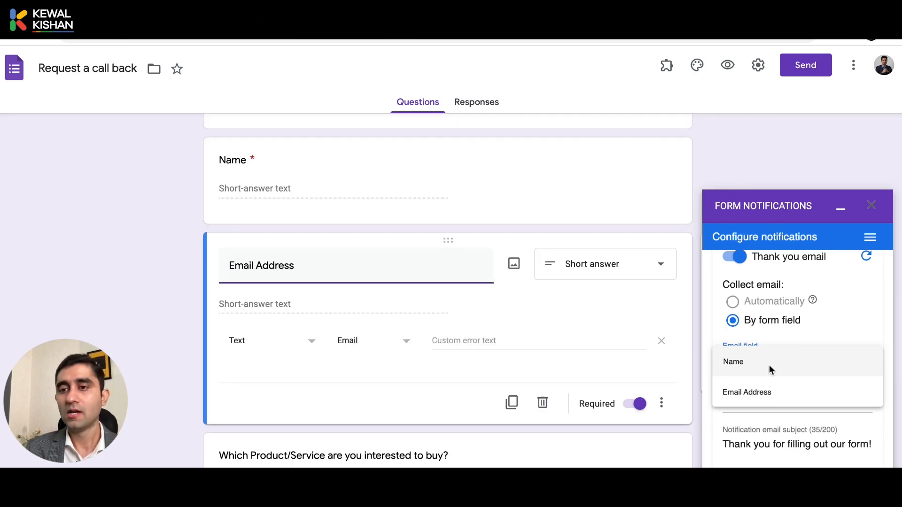
Select Email Address as the question that supplies the respondent's email.
{"action": "left_click", "coordinate": [842, 323]}
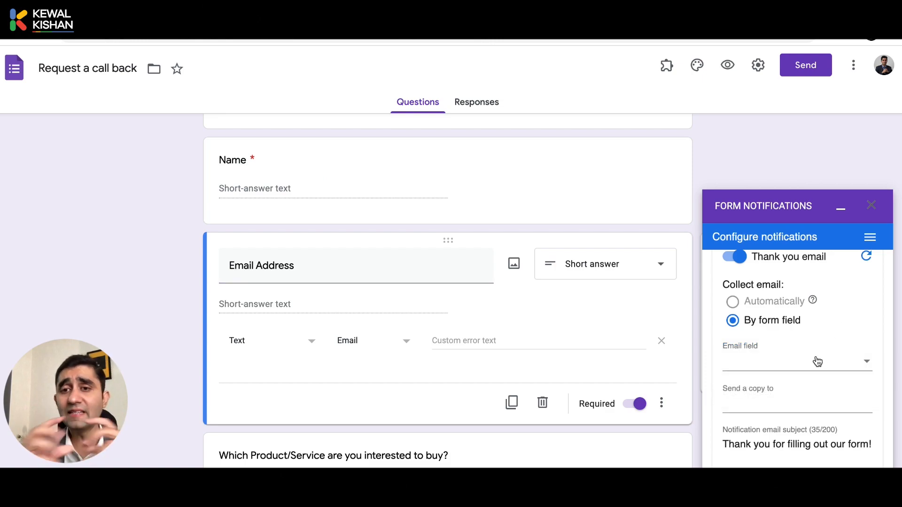
{"action": "left_click", "coordinate": [763, 365]}
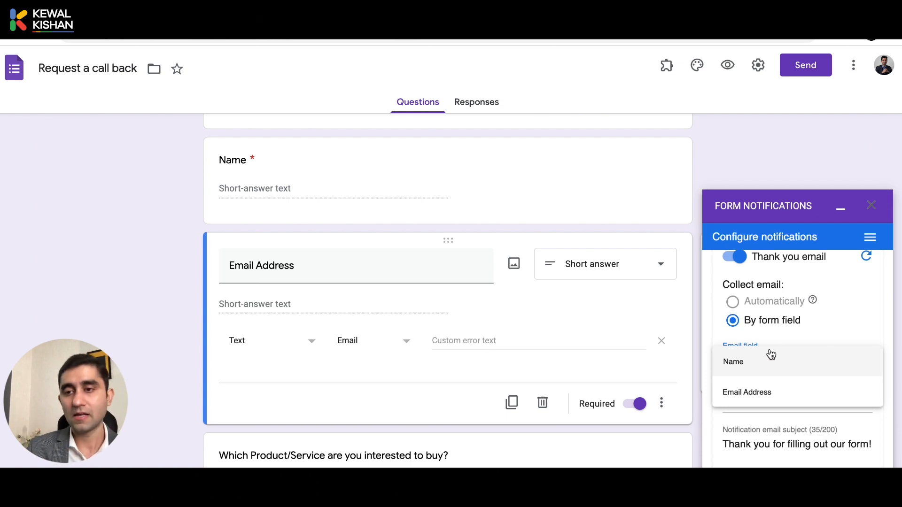
{"action": "left_click", "coordinate": [790, 395]}
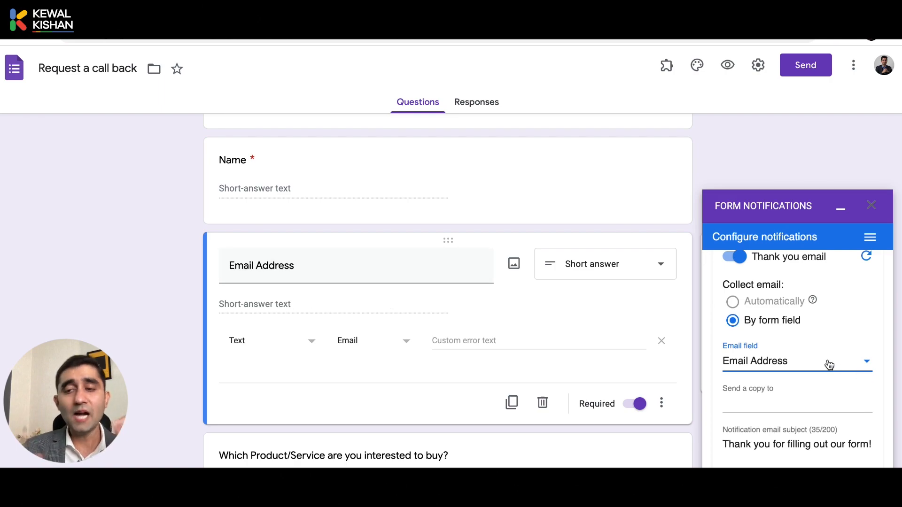
{"action": "scroll", "coordinate": [829, 365], "scroll_direction": "up", "scroll_amount": 1}
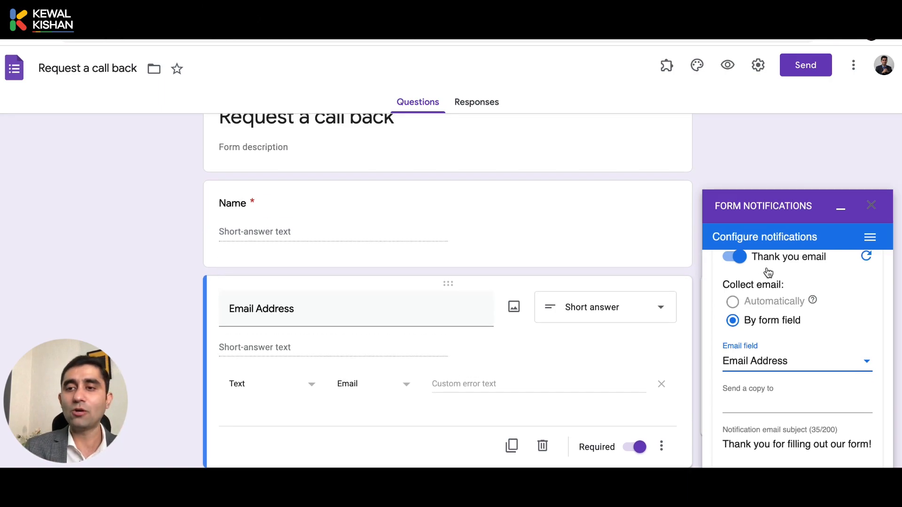
Enter your own email address in 'Send a copy to' and add it as a recipient.
{"action": "left_click", "coordinate": [749, 405]}
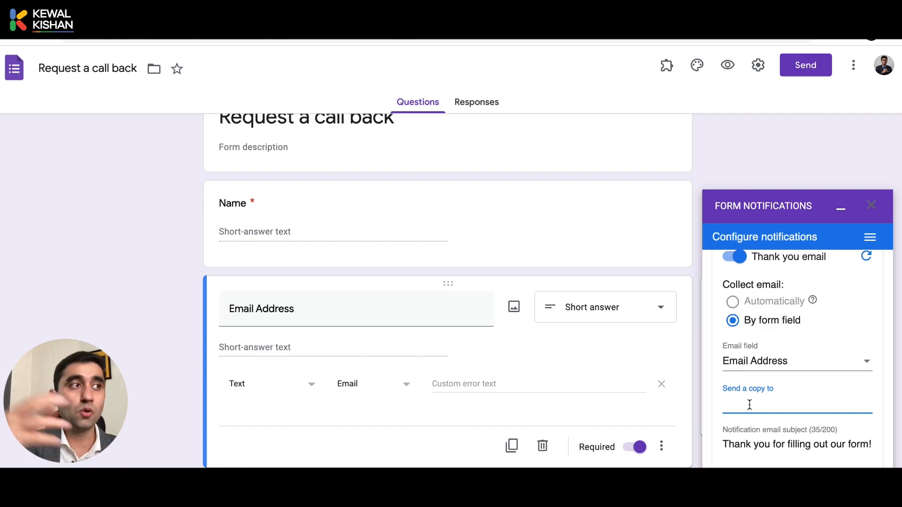
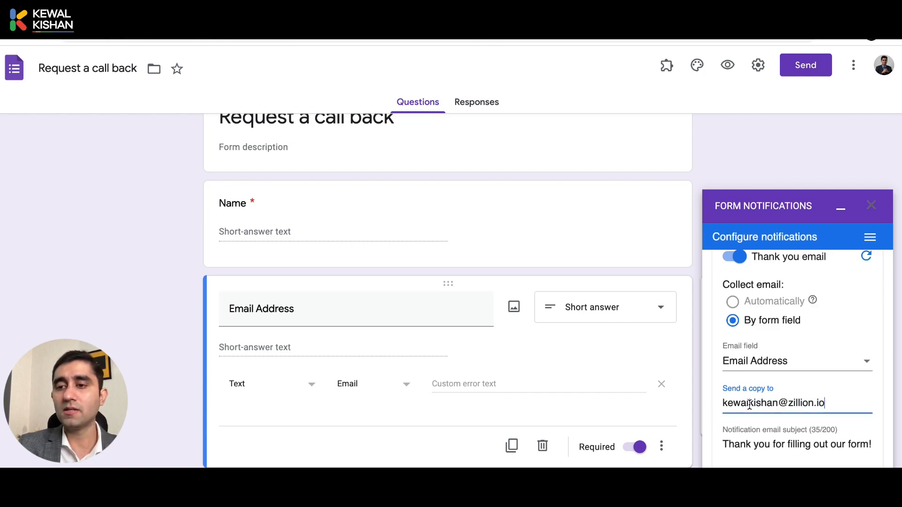
{"action": "key", "text": "Return"}
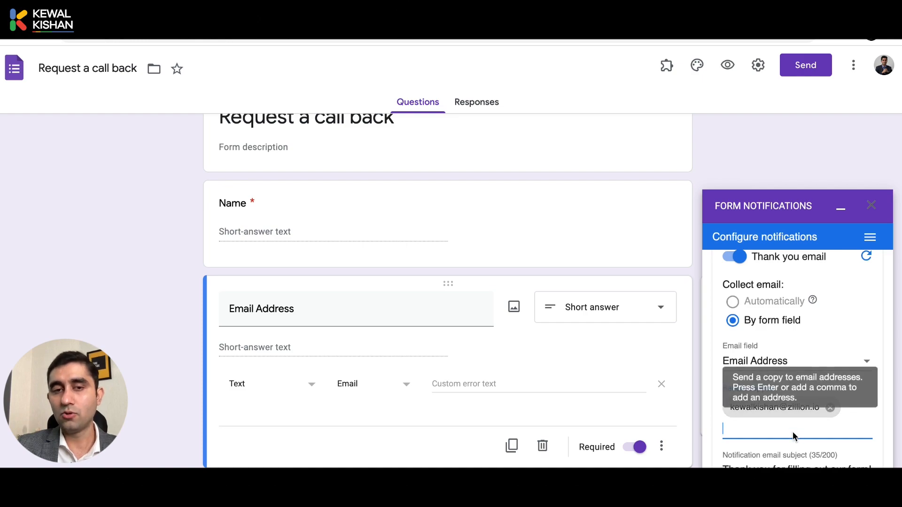
{"action": "scroll", "coordinate": [793, 431], "scroll_direction": "down", "scroll_amount": 2}
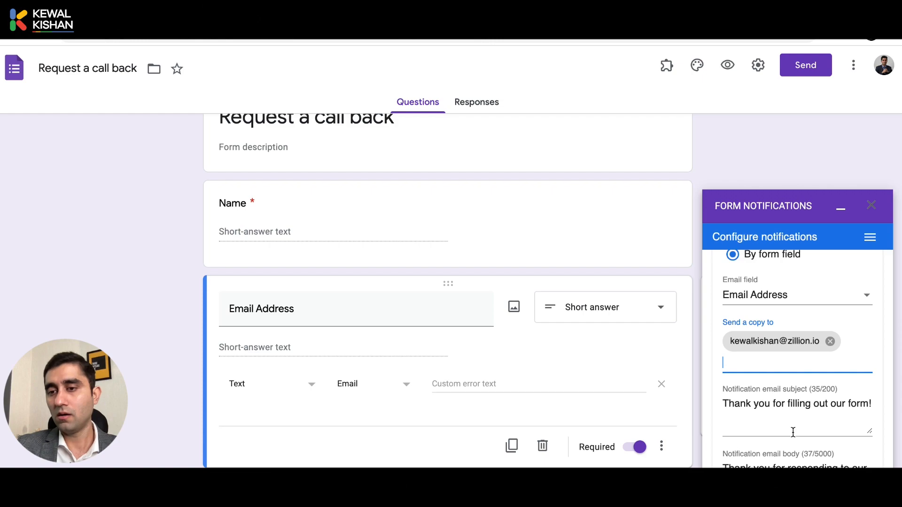
{"action": "scroll", "coordinate": [793, 431], "scroll_direction": "down", "scroll_amount": 2}
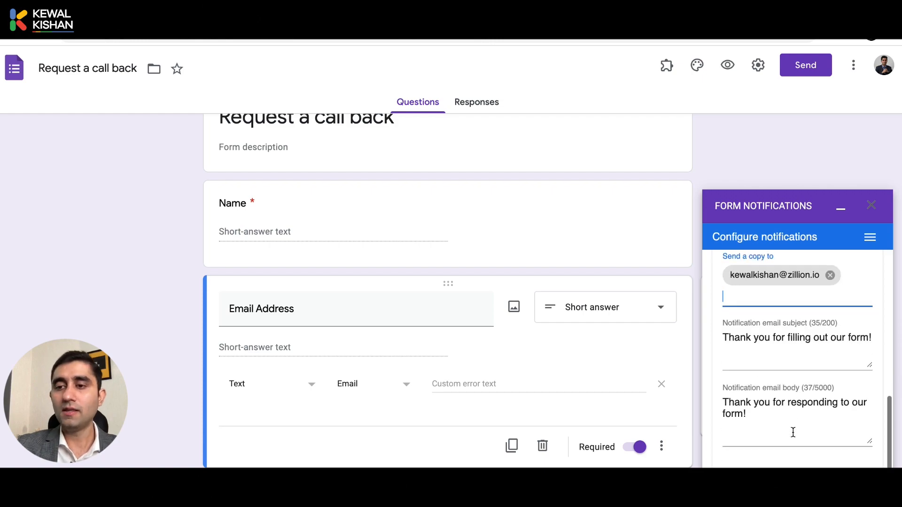
Replace the notification email subject with 'We have received your response'.
{"action": "left_click", "coordinate": [758, 324]}
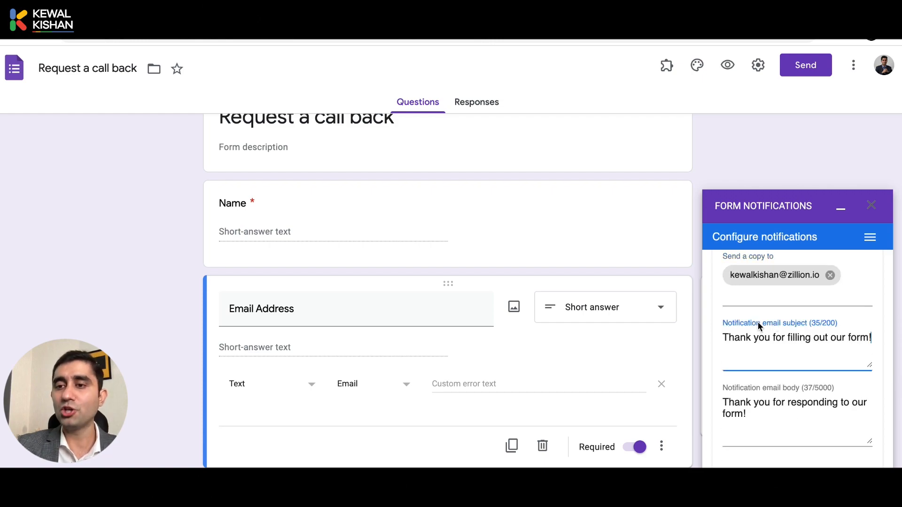
{"action": "left_click", "coordinate": [760, 412]}
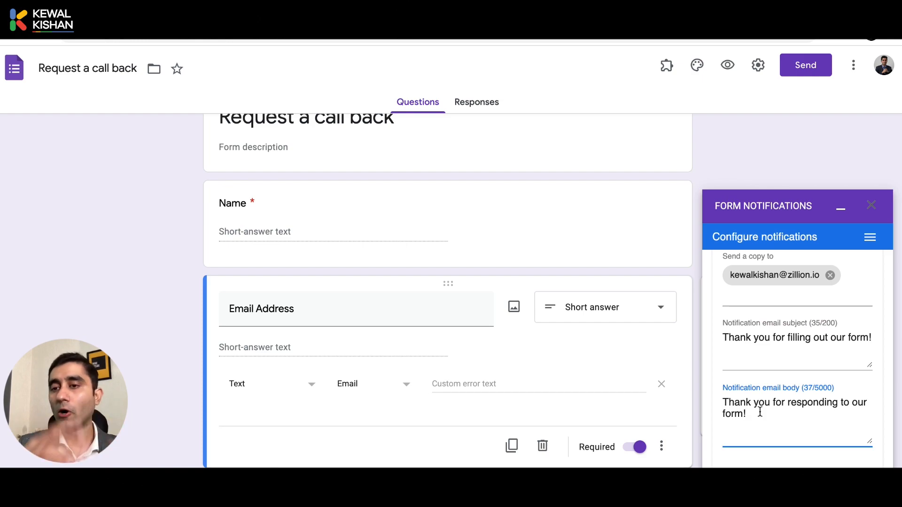
{"action": "left_click", "coordinate": [727, 342]}
{"action": "key", "text": "ctrl+a"}
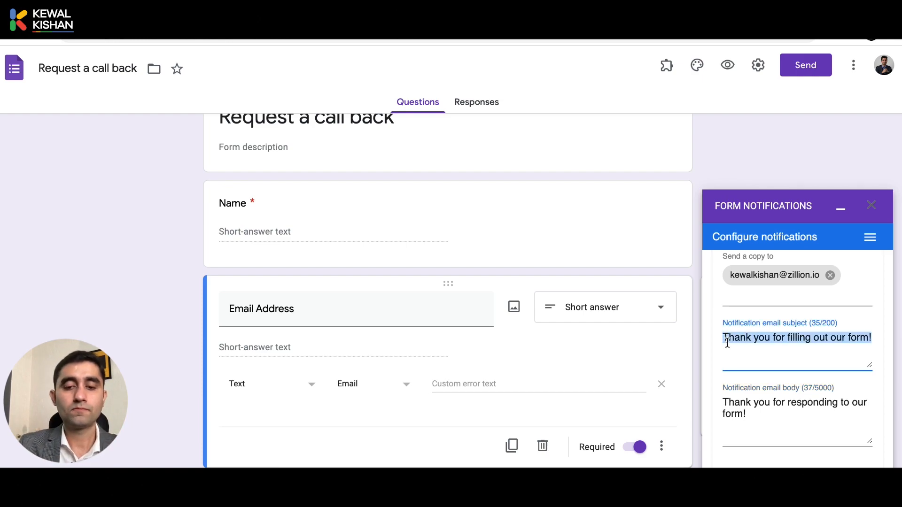
{"action": "type", "text": "We ha"}
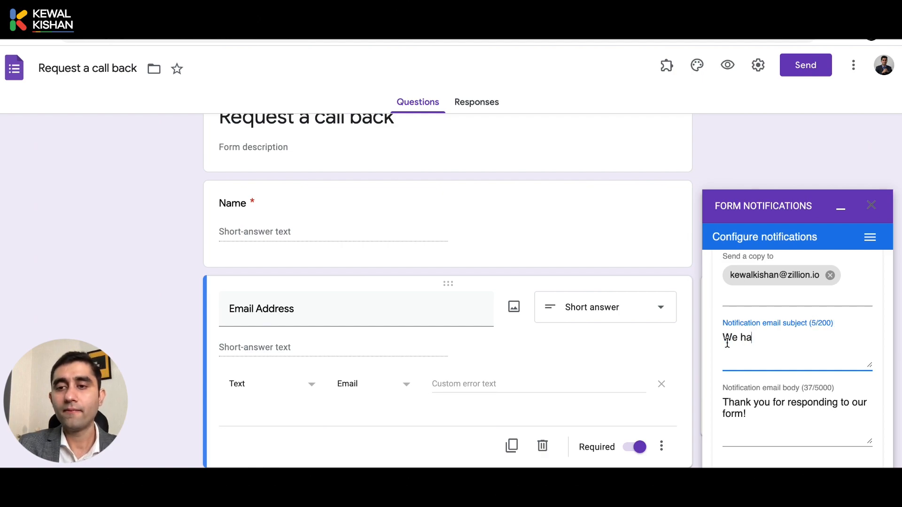
{"action": "type", "text": "ve received "}
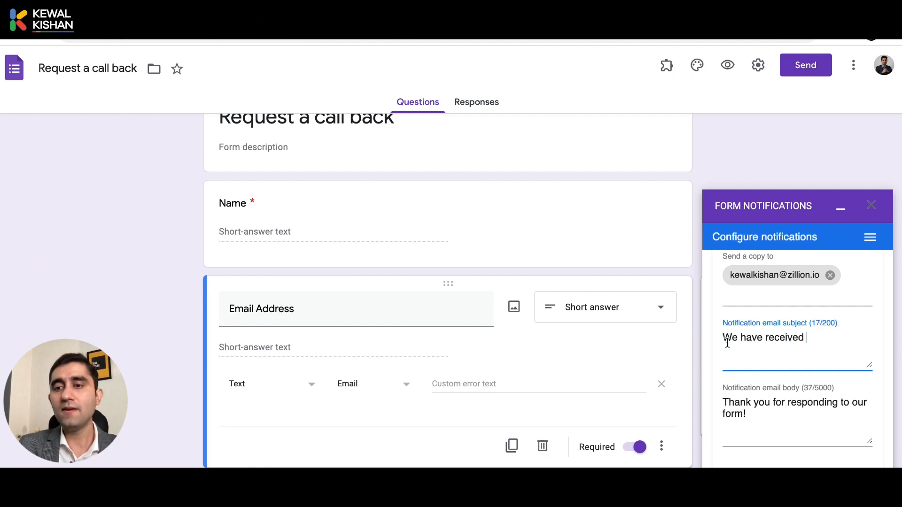
{"action": "type", "text": "your r"}
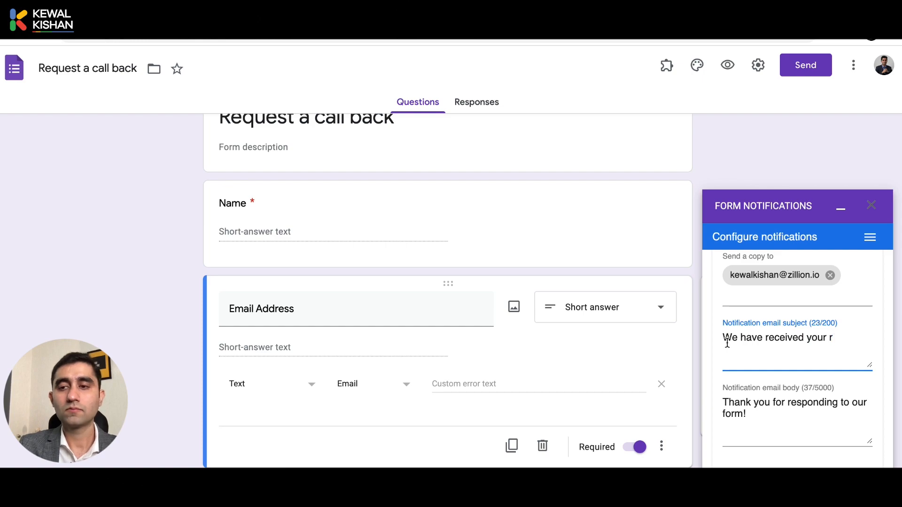
{"action": "type", "text": "esponse"}
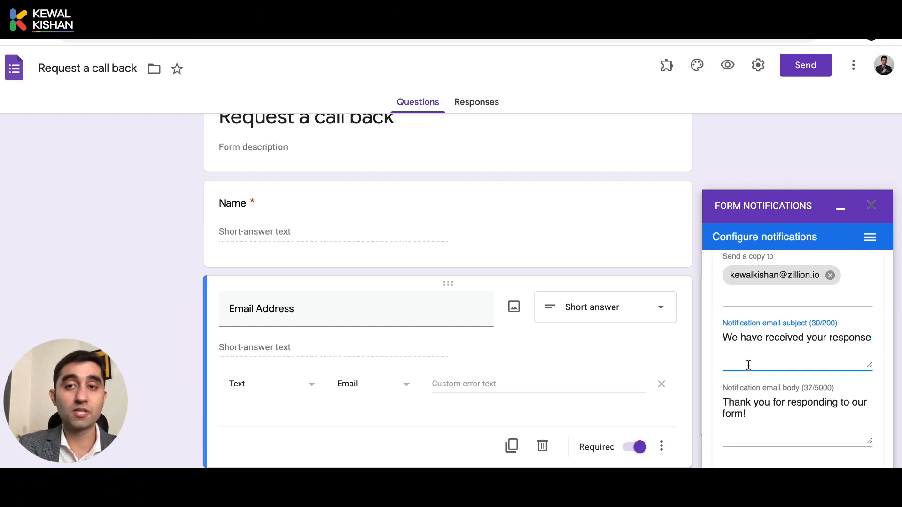
Add a 'Hi Dear,' greeting at the top of the notification email body.
{"action": "left_click", "coordinate": [756, 421]}
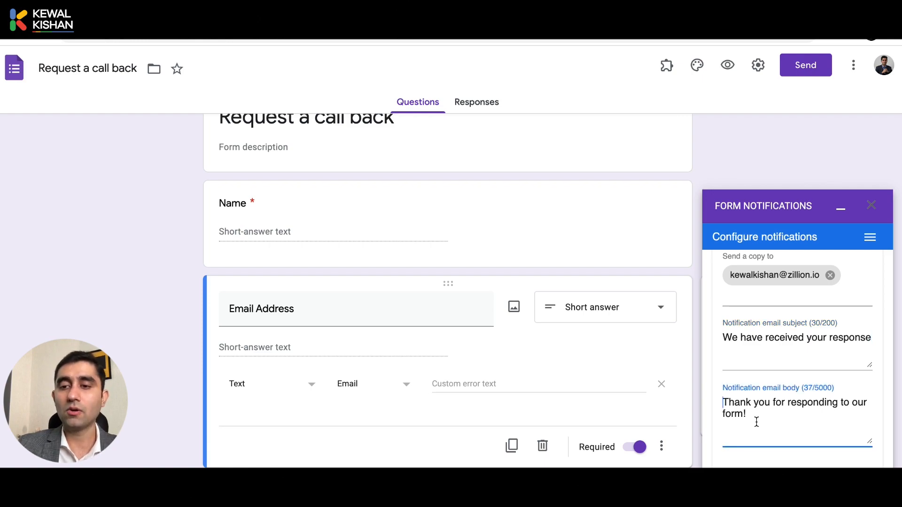
{"action": "key", "text": "Return"}
{"action": "key", "text": "Return"}
{"action": "key", "text": "Up"}
{"action": "key", "text": "Up"}
{"action": "type", "text": "Hi Dear,"}
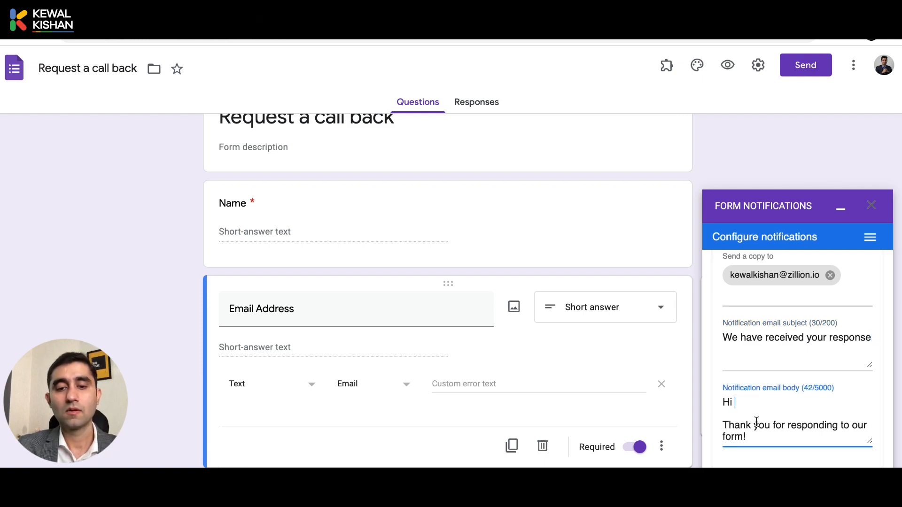
{"action": "key", "text": "Return"}
{"action": "key", "text": "Return"}
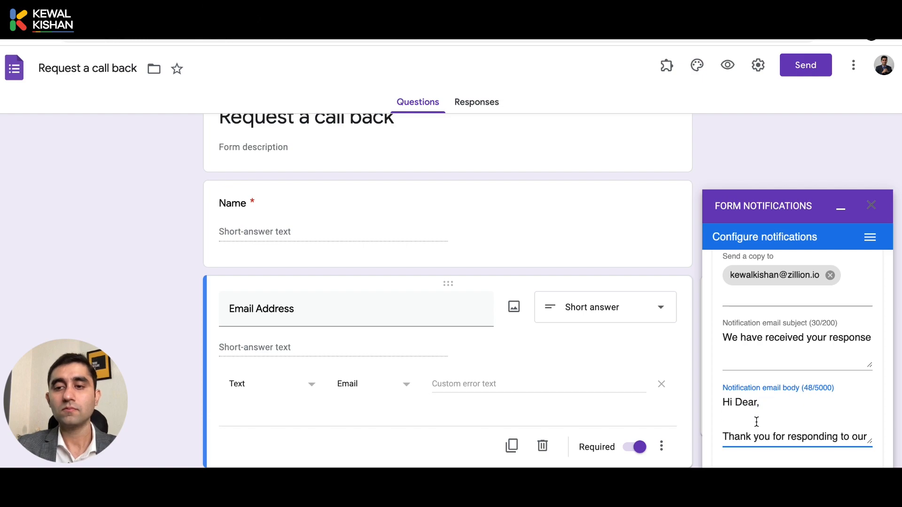
Write the thank-you sentence promising contact within 24 hours and pointing to the entire range of Products.
{"action": "type", "text": "THank you"}
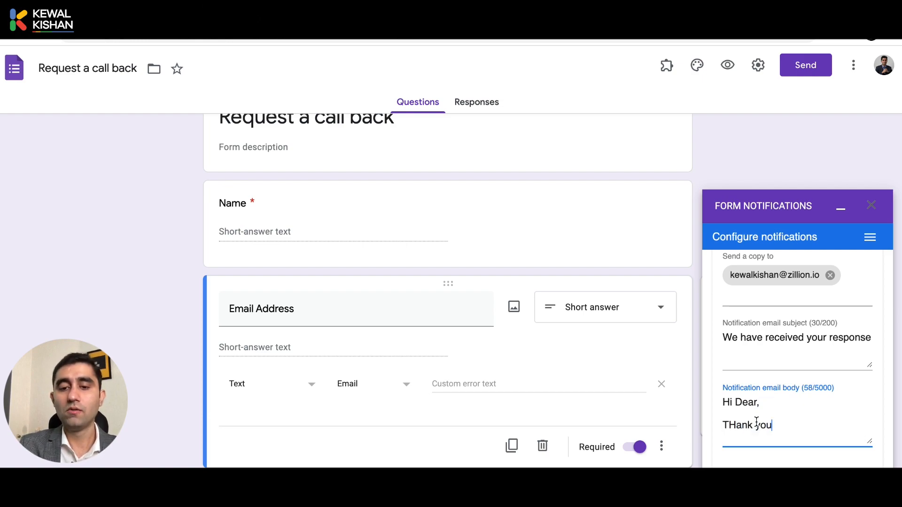
{"action": "type", "text": " for filling"}
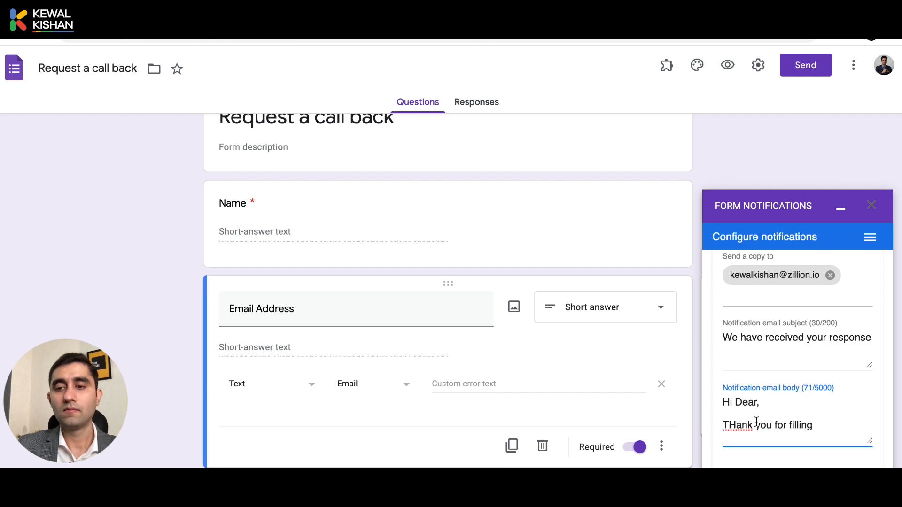
{"action": "key", "text": "Right"}
{"action": "key", "text": "shift+Right"}
{"action": "type", "text": "hank you for filling "}
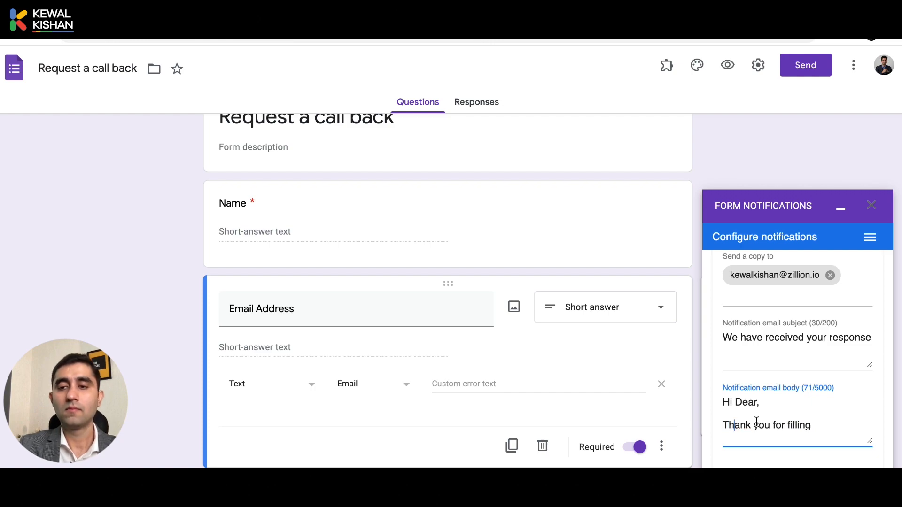
{"action": "type", "text": "the form."}
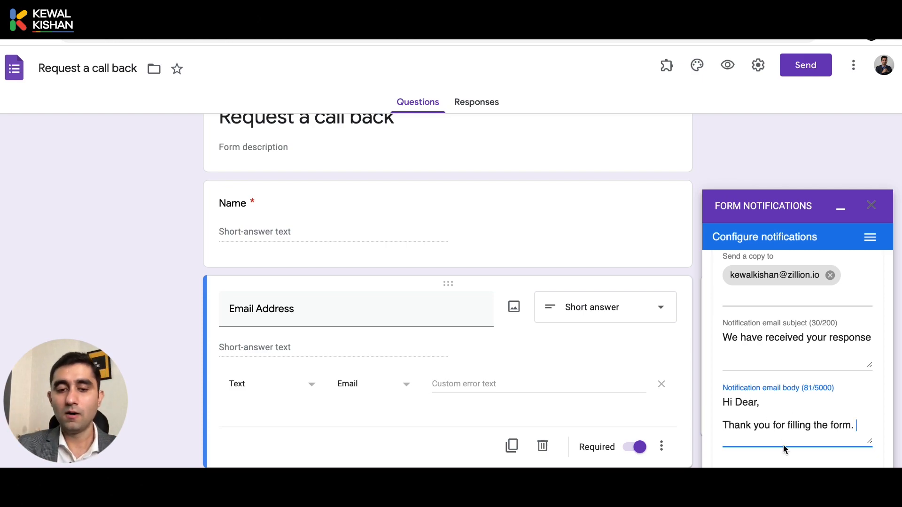
{"action": "type", "text": " We"}
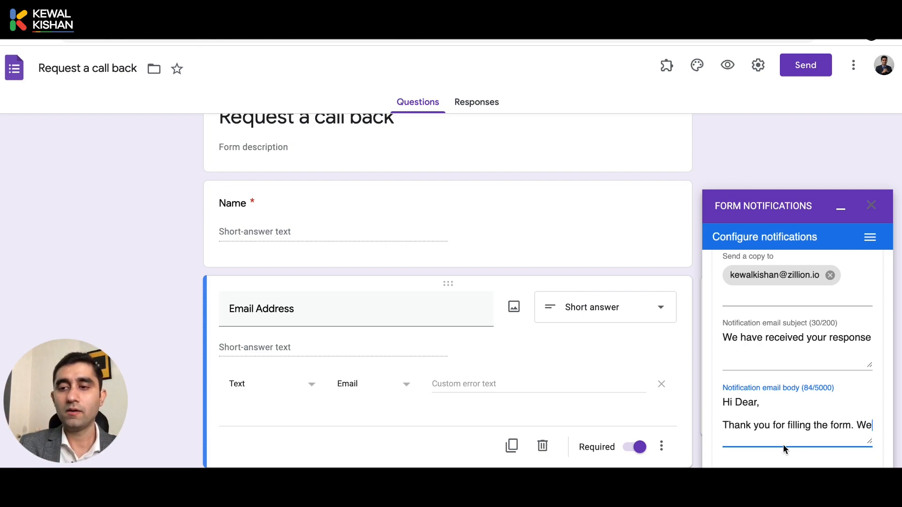
{"action": "type", "text": " shall contact "}
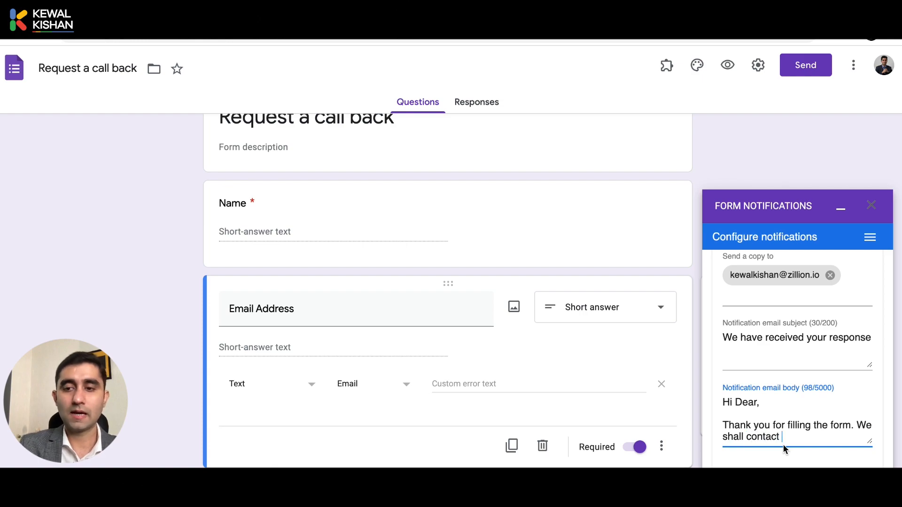
{"action": "type", "text": "you in 24 "}
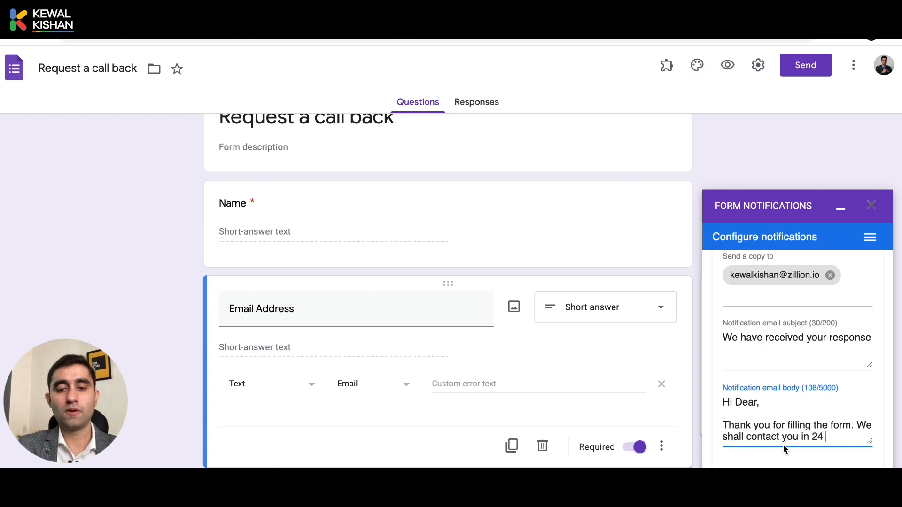
{"action": "type", "text": "hours. M"}
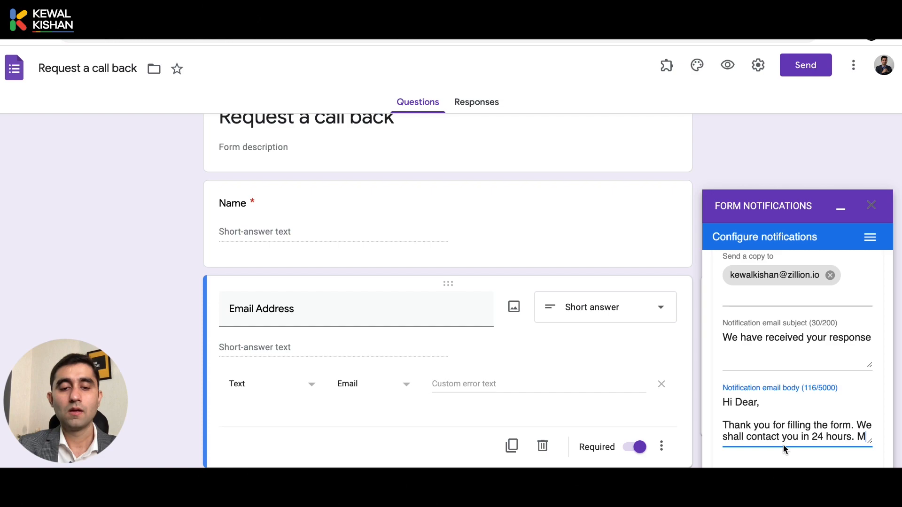
{"action": "type", "text": "eanw"}
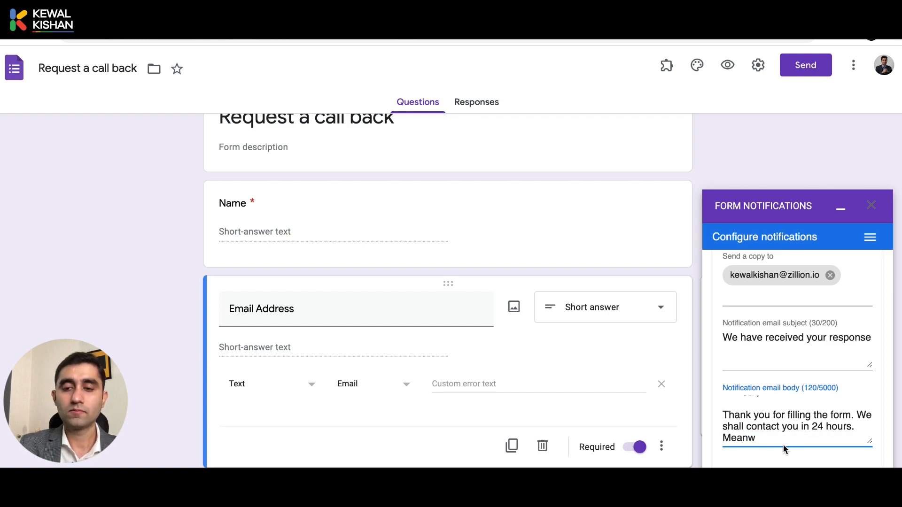
{"action": "type", "text": "hile, cec"}
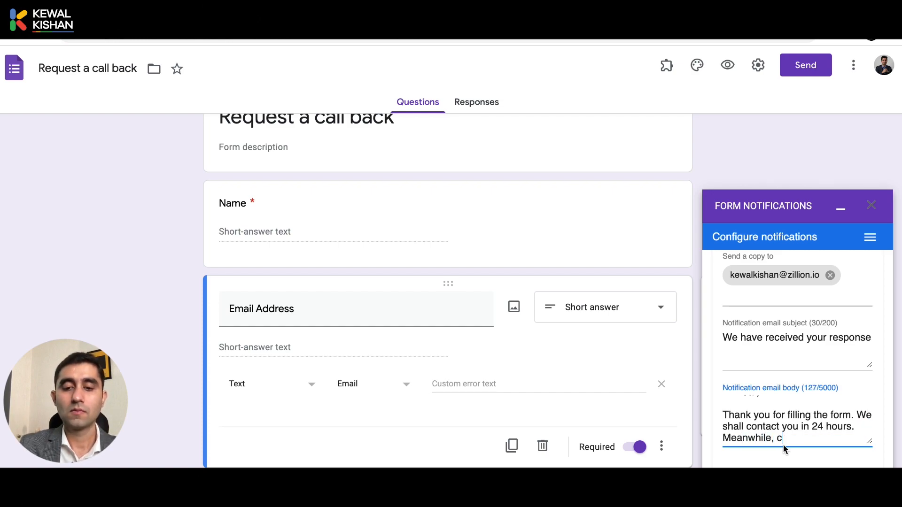
{"action": "key", "text": "BackSpace"}
{"action": "key", "text": "BackSpace"}
{"action": "type", "text": "heck out our"}
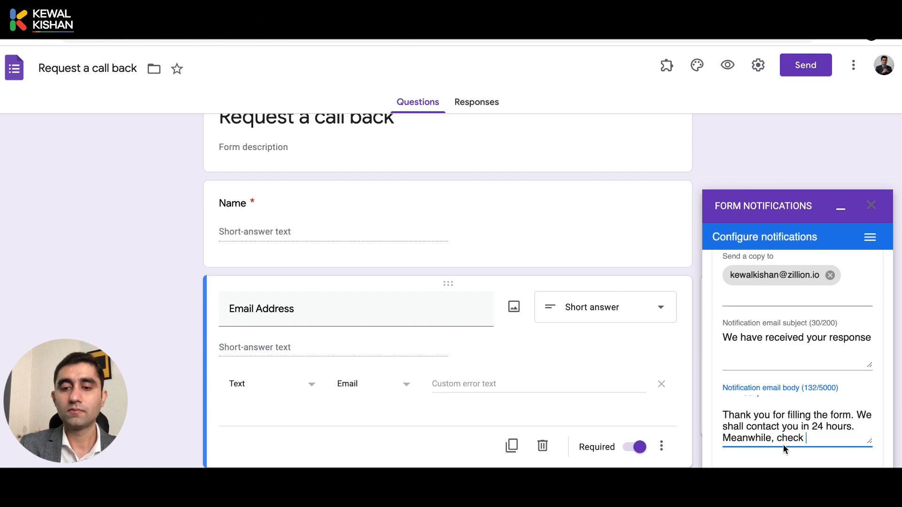
{"action": "key", "text": "BackSpace"}
{"action": "key", "text": "BackSpace"}
{"action": "type", "text": "t o"}
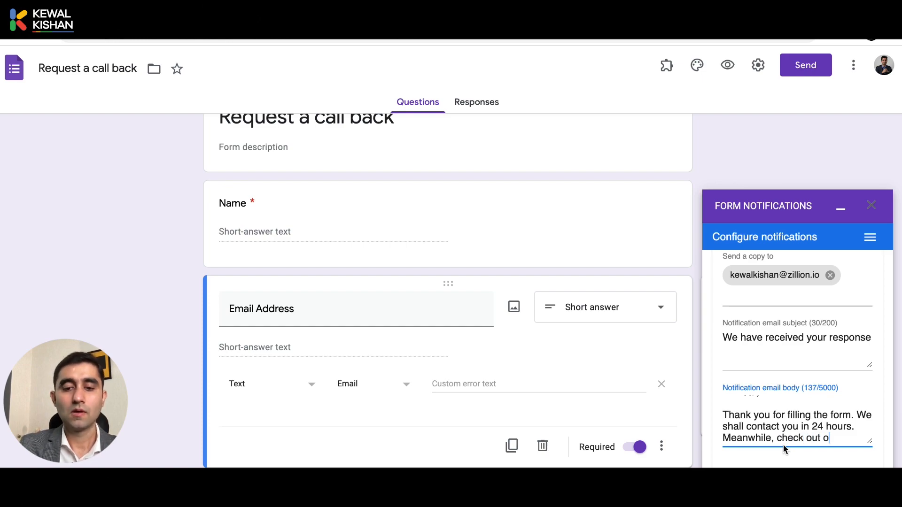
{"action": "type", "text": "ur entire ra"}
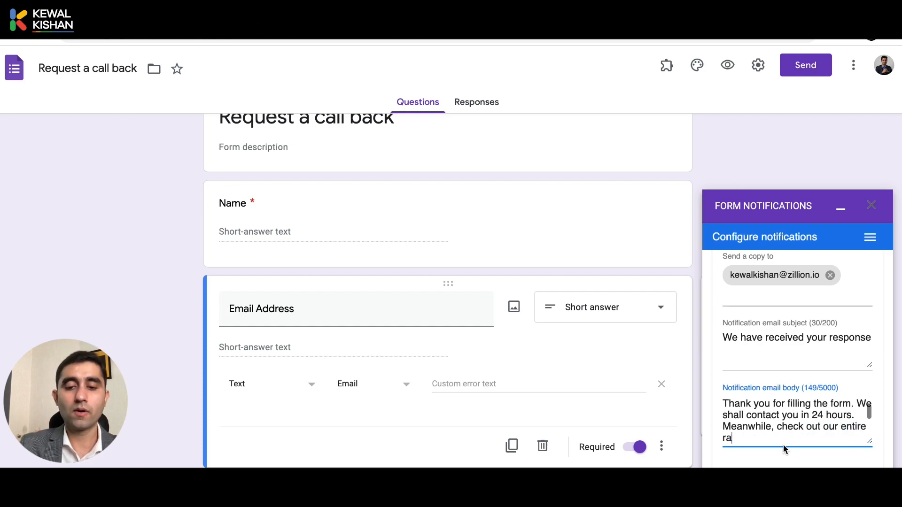
{"action": "type", "text": "nhge"}
{"action": "key", "text": "BackSpace"}
{"action": "key", "text": "BackSpace"}
{"action": "key", "text": "BackSpace"}
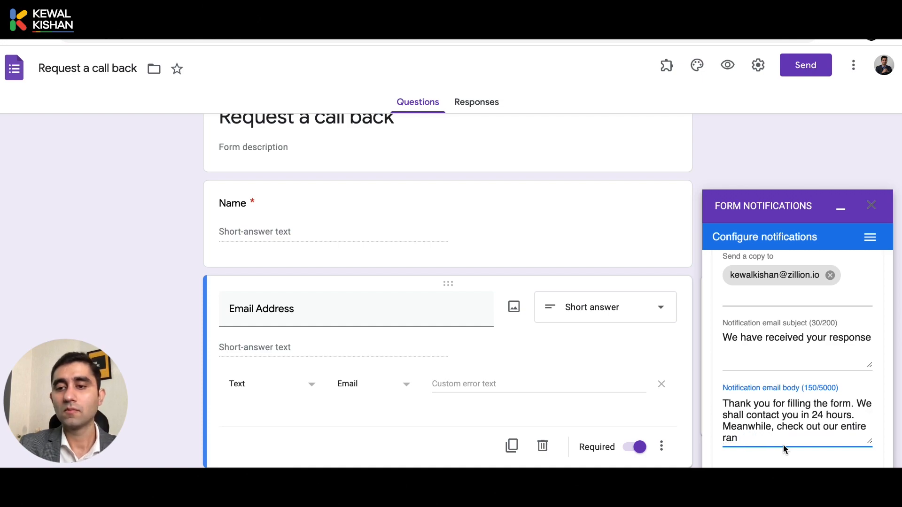
{"action": "type", "text": "ge of Products/"}
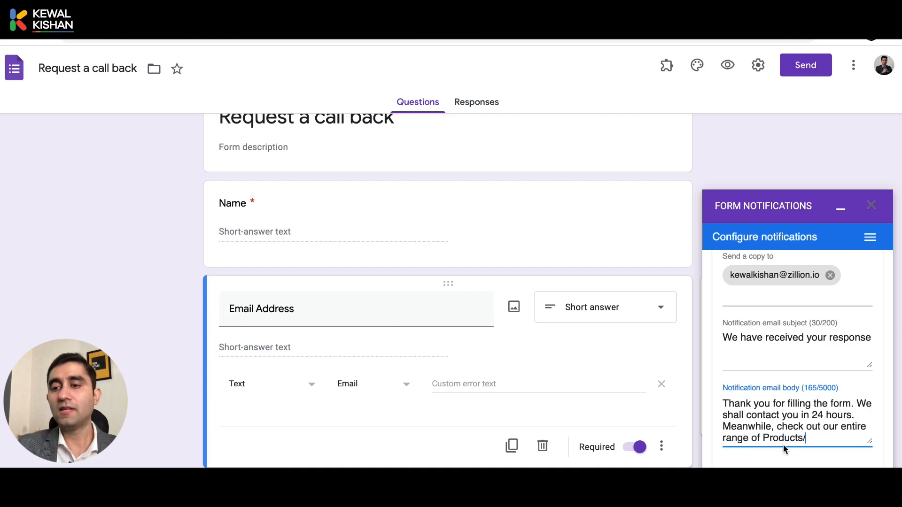
{"action": "key", "text": "BackSpace"}
{"action": "type", "text": "."}
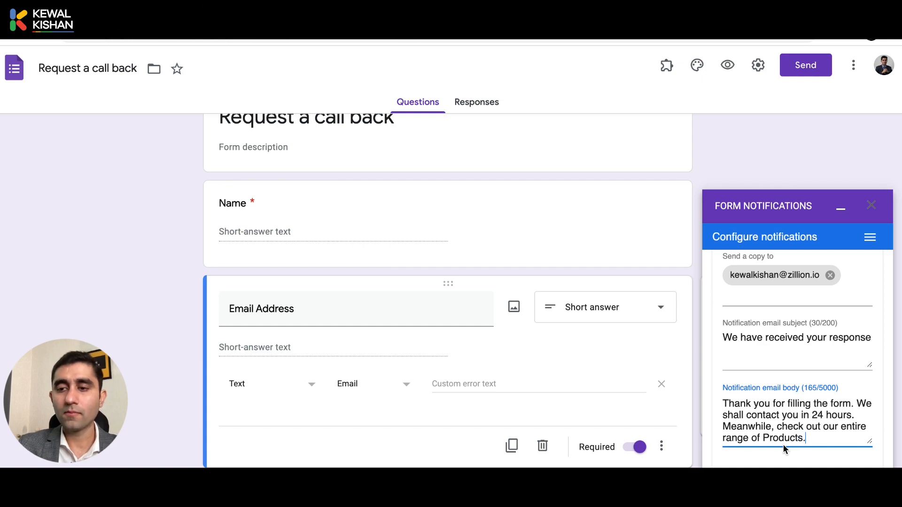
Add a new 'Website:' line below the message.
{"action": "key", "text": "Return"}
{"action": "type", "text": "Web"}
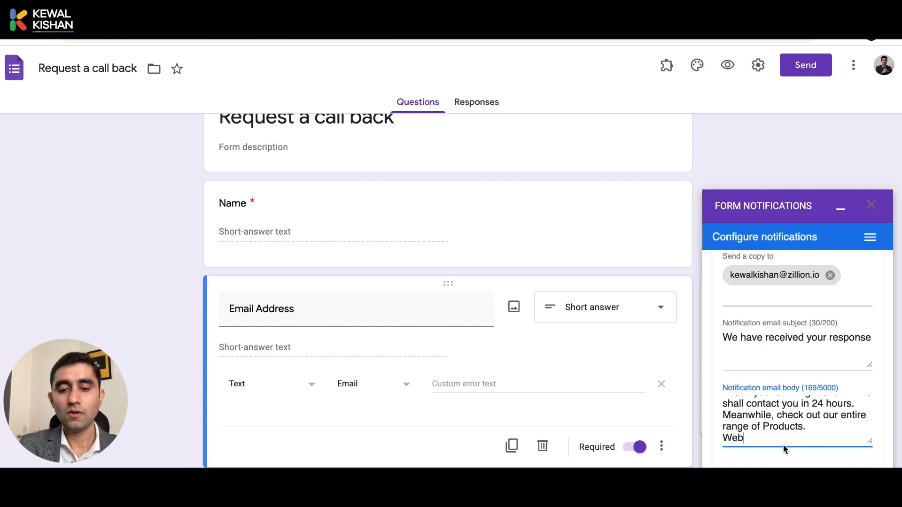
{"action": "type", "text": "site:"}
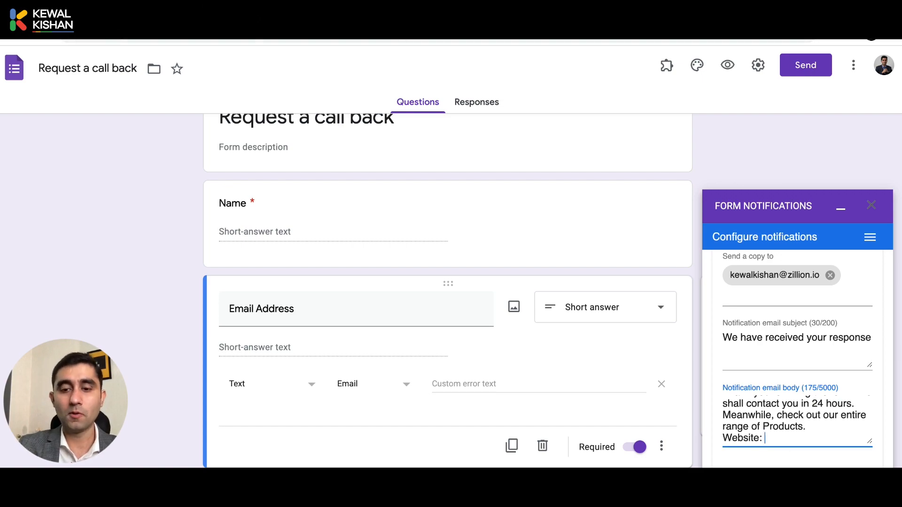
{"action": "key", "text": "ctrl+t"}
Paste the company website's homepage URL after 'Website:' in the email body.
{"action": "type", "text": "kew"}
{"action": "key", "text": "Return"}
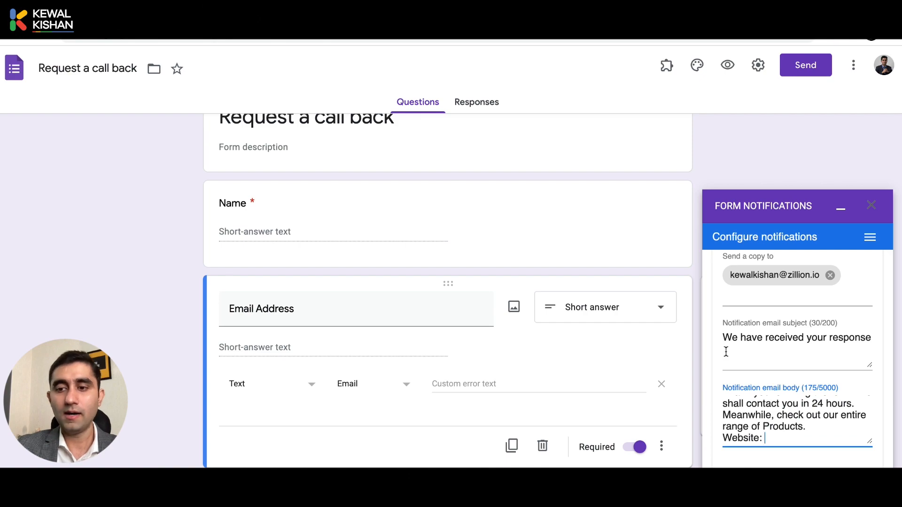
{"action": "type", "text": "https://www.kewalkishan.com/"}
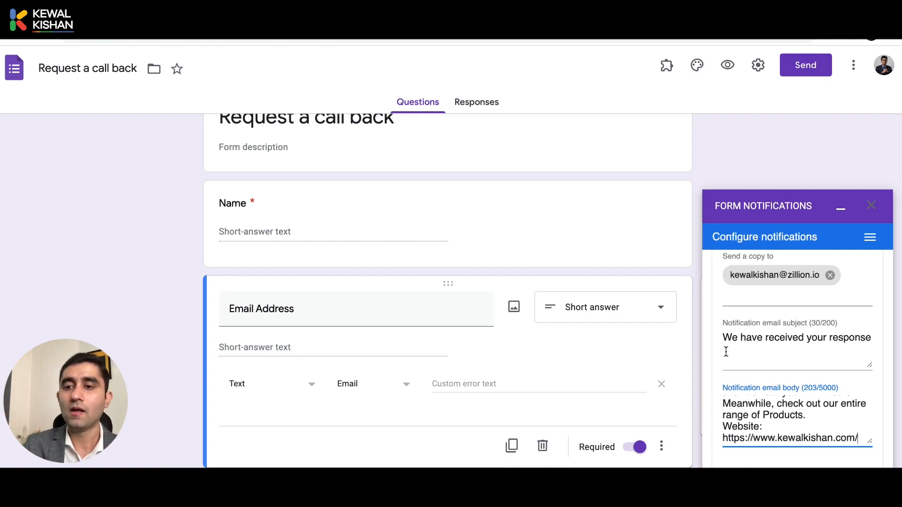
Swap the 'Thank you for responding to our form!' line for 'See our success stories:' plus the customer-reviews link.
{"action": "scroll", "coordinate": [784, 418], "scroll_direction": "up", "scroll_amount": 2}
{"action": "scroll", "coordinate": [784, 417], "scroll_direction": "down", "scroll_amount": 2}
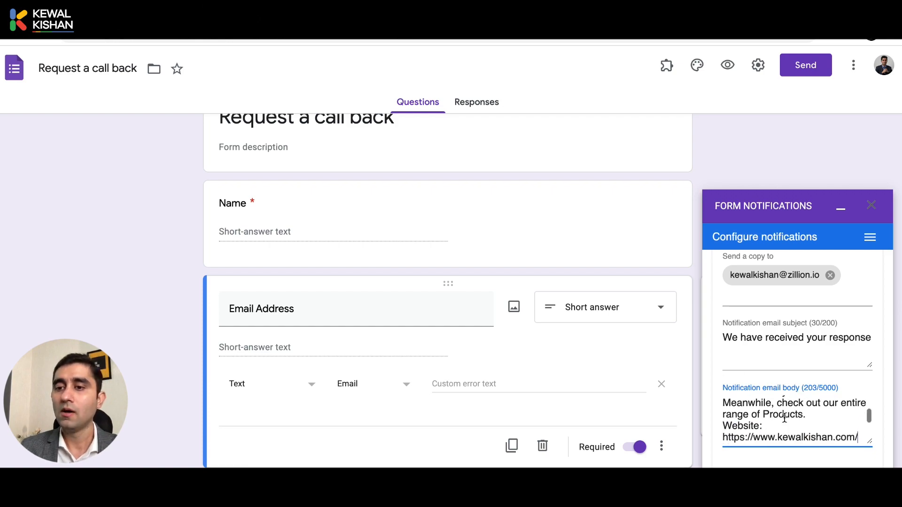
{"action": "scroll", "coordinate": [784, 418], "scroll_direction": "down", "scroll_amount": 1}
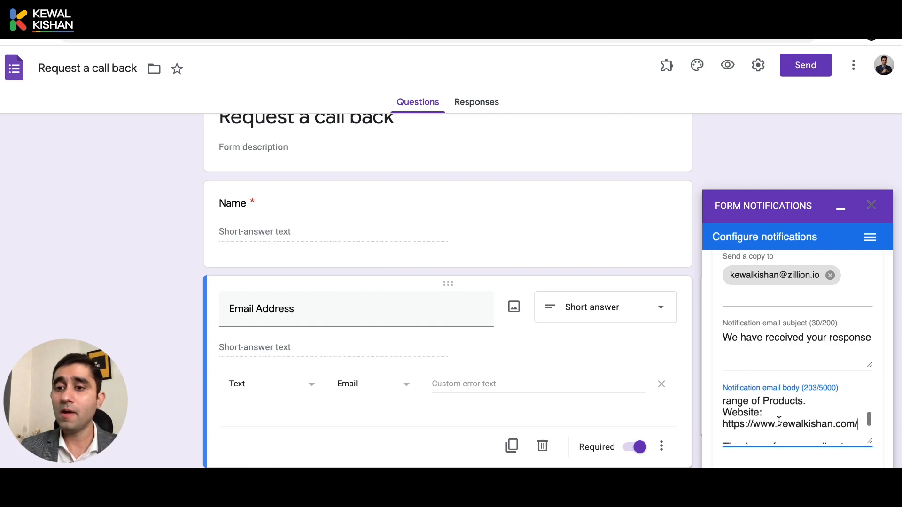
{"action": "scroll", "coordinate": [784, 426], "scroll_direction": "down", "scroll_amount": 1}
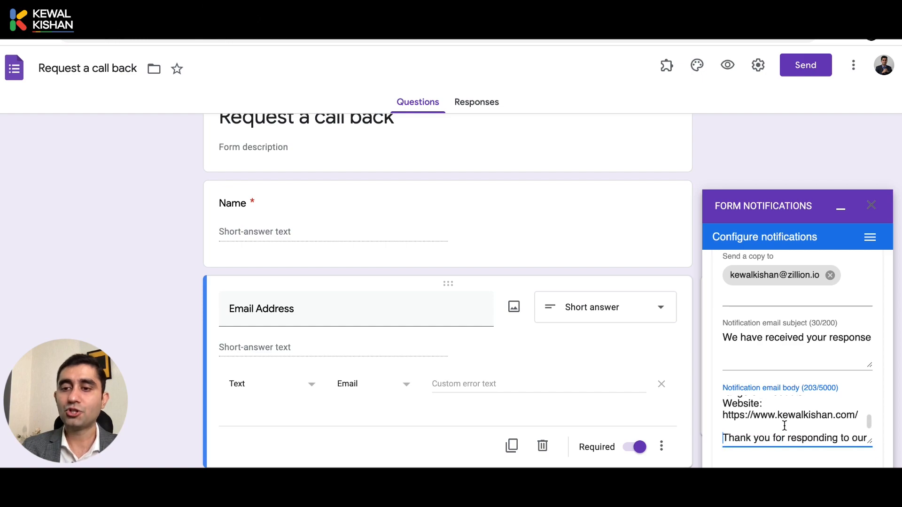
{"action": "triple_click", "coordinate": [784, 425]}
{"action": "key", "text": "BackSpace"}
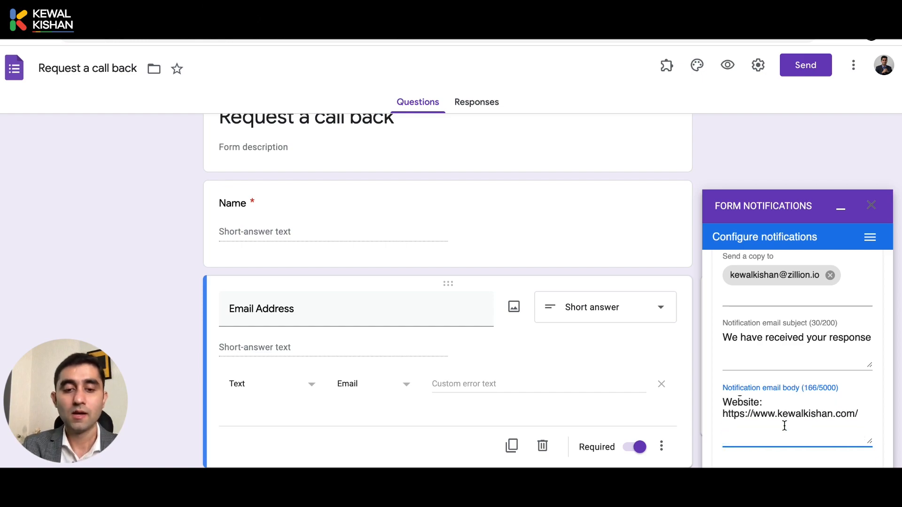
{"action": "type", "text": "See our suc"}
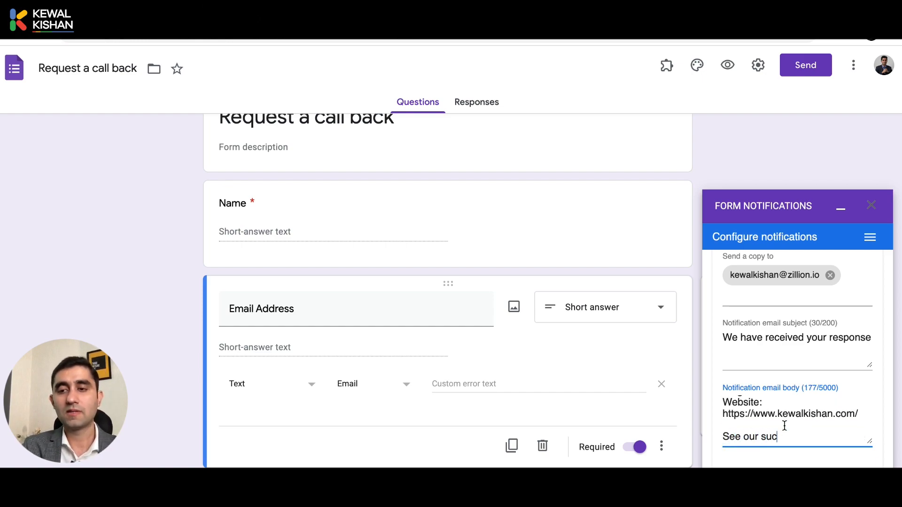
{"action": "type", "text": "cess stor"}
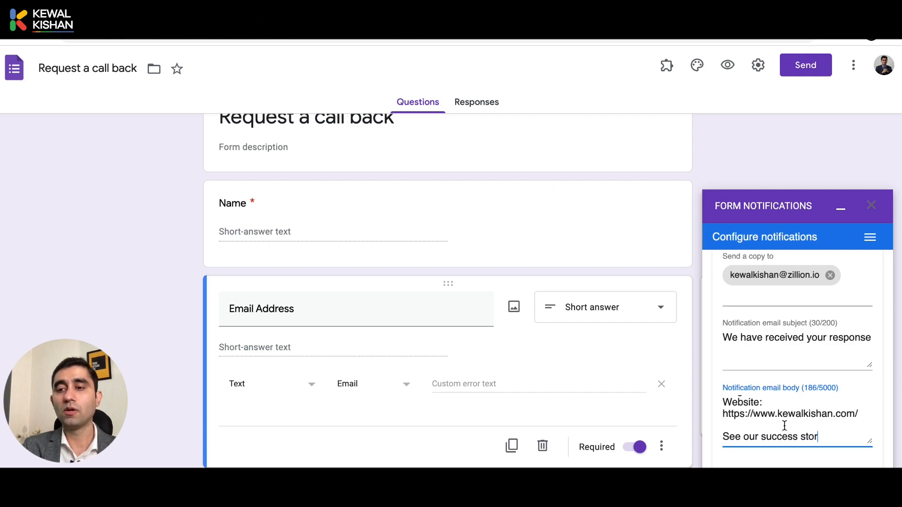
{"action": "type", "text": "ies:"}
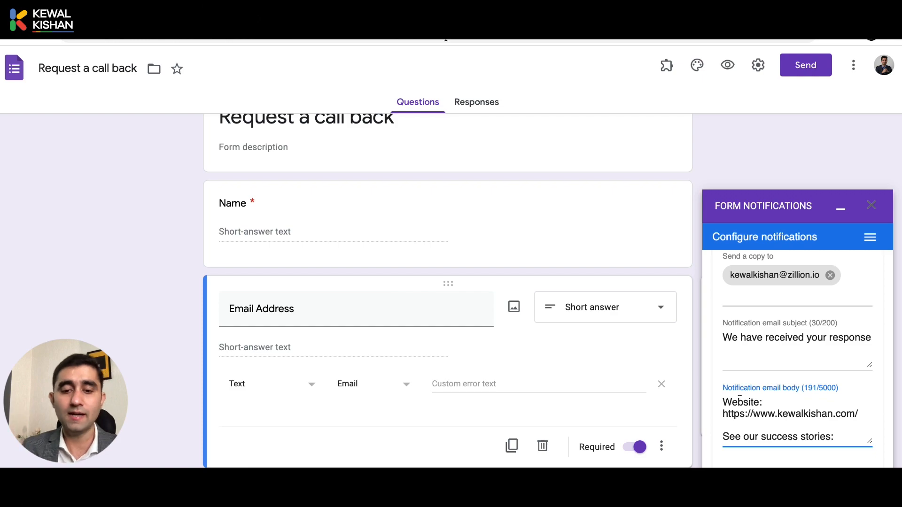
{"action": "type", "text": "https://www.kewalkishan.com/customer-reviews"}
{"action": "key", "text": "Return"}
{"action": "key", "text": "Return"}
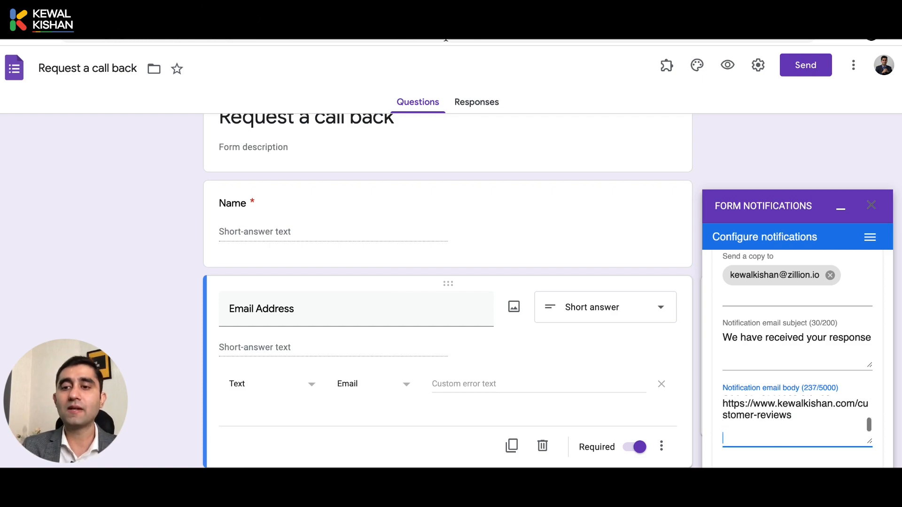